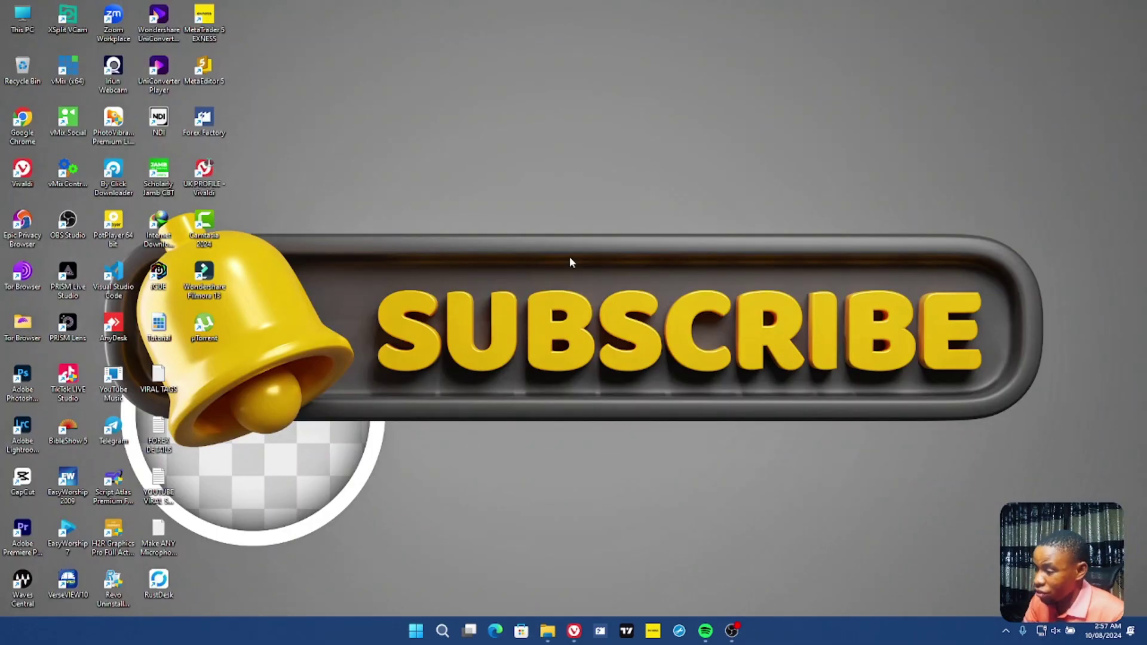
Return to the Aitum Vertical forum page in Vivaldi and start the Windows installer download.
left_click(574, 630)
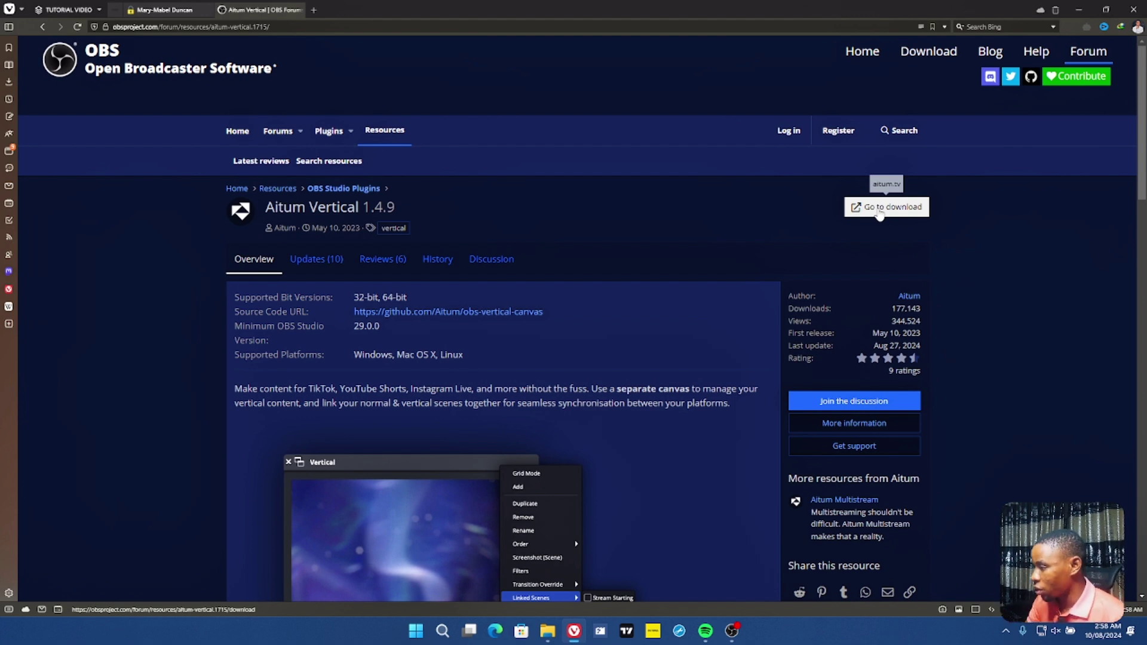
left_click(879, 207)
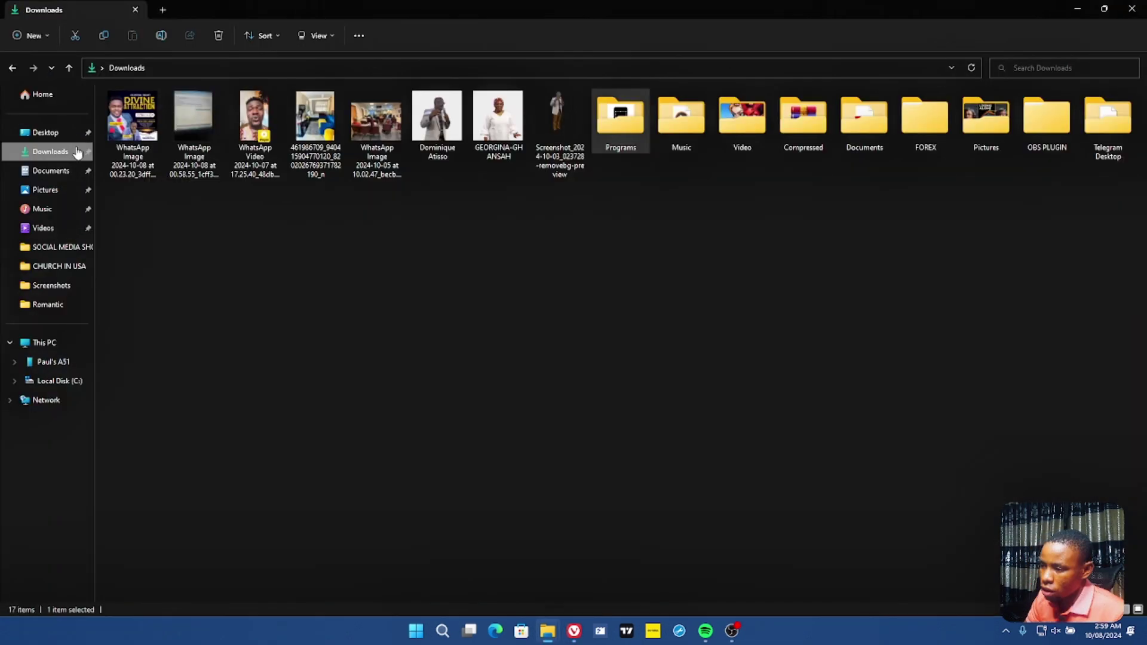
Run the vertical-canvas-windows-installer from the Programs folder in Downloads.
double_click(624, 140)
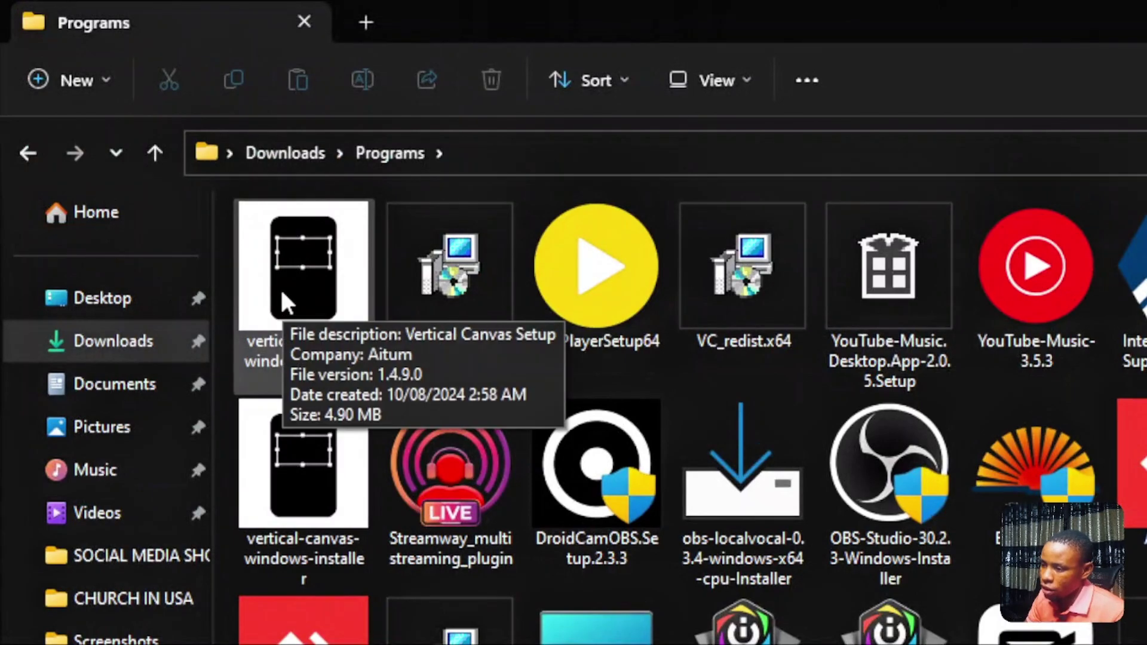
right_click(281, 293)
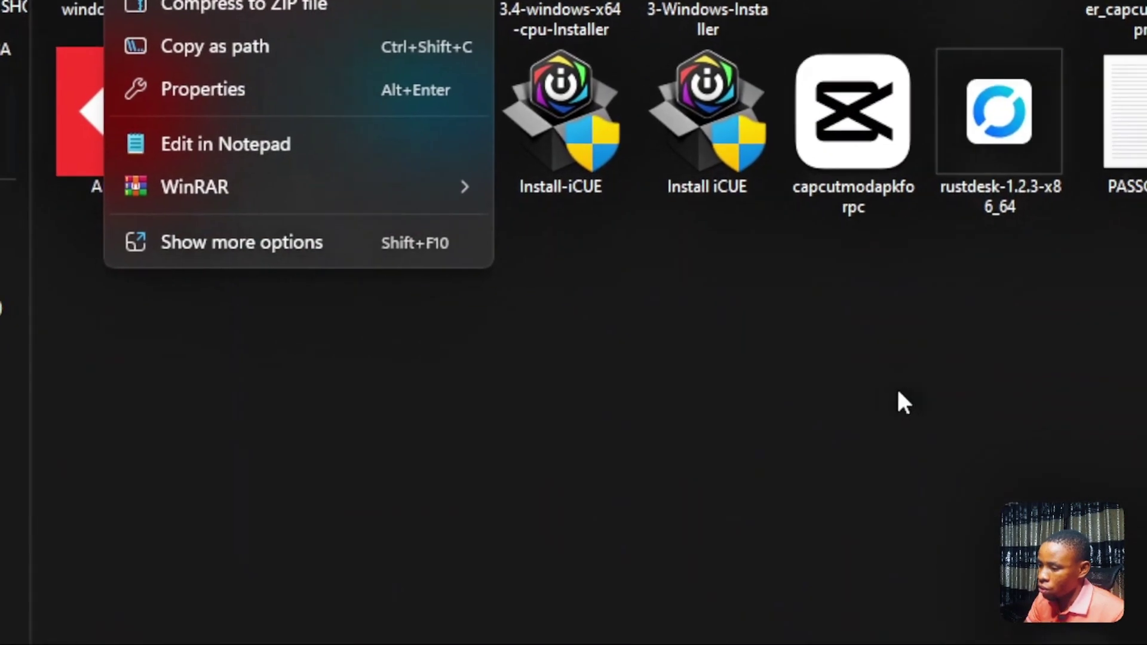
left_click(1079, 553)
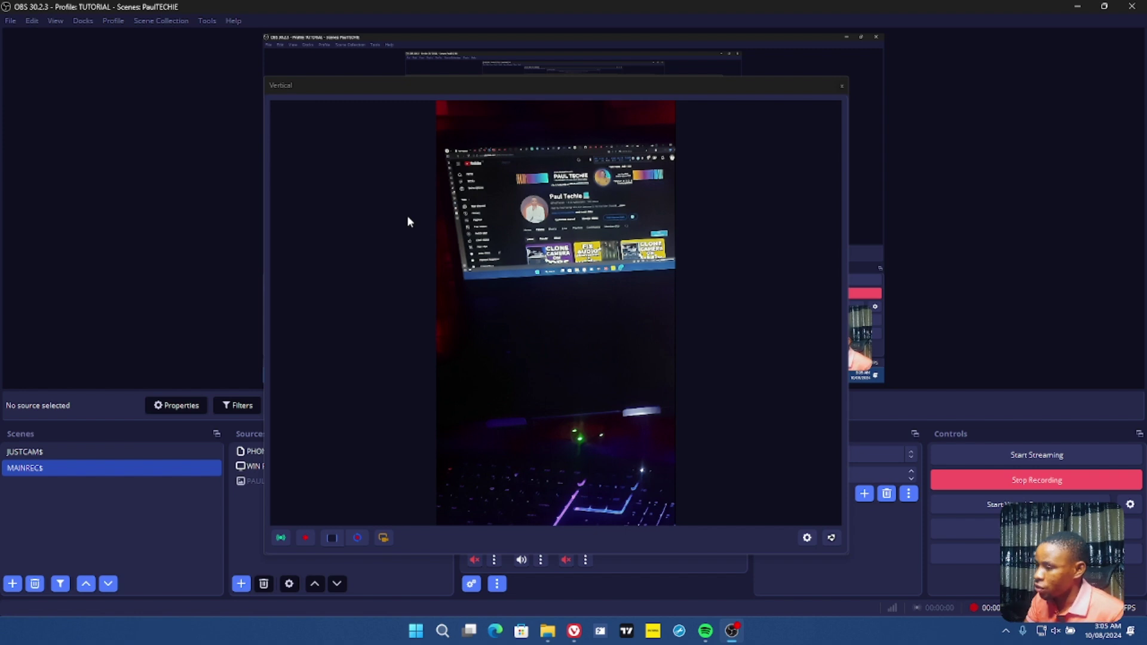
Close the floating Vertical canvas preview window.
left_click(841, 86)
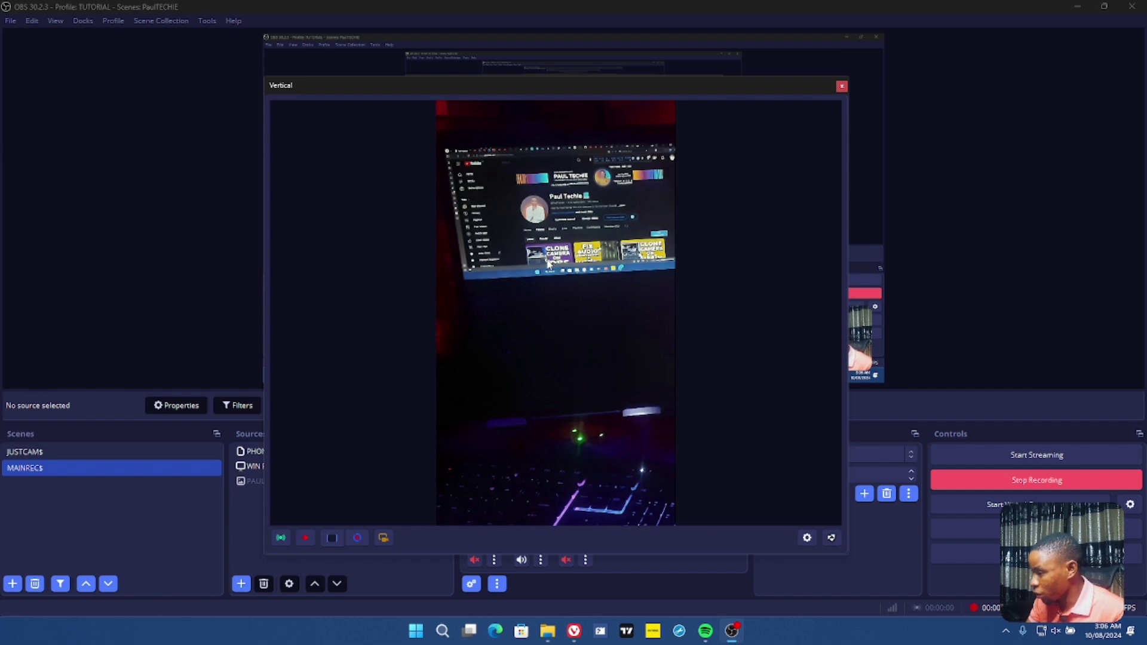
left_click(842, 86)
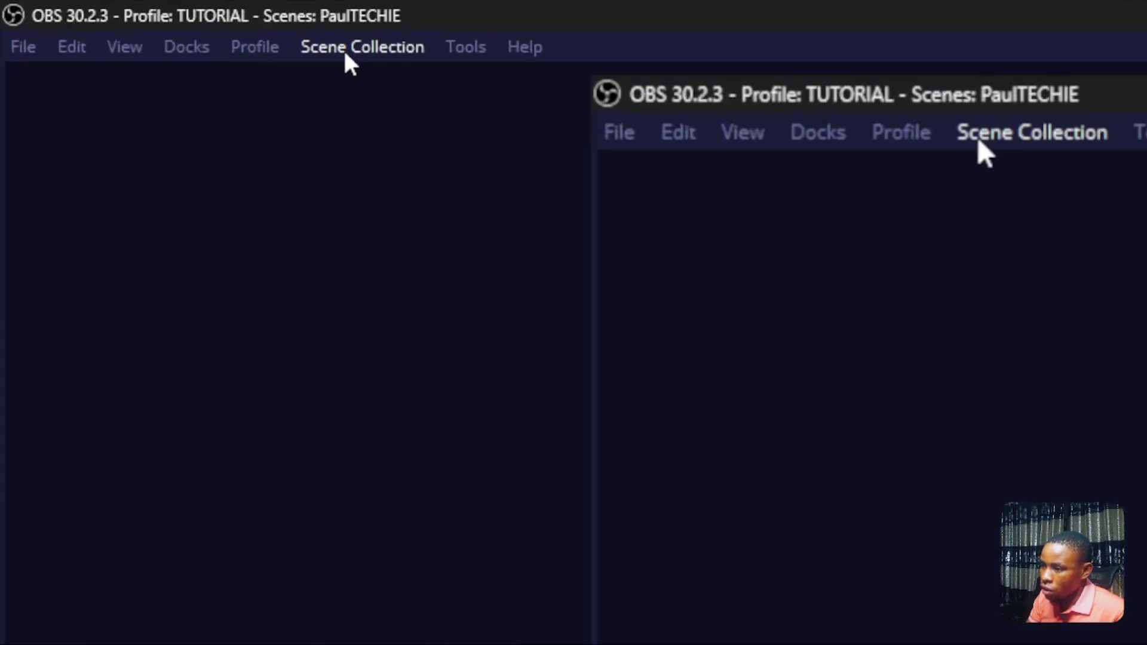
Show the Vertical Scenes dock, dock it below Scenes, and widen the Scenes column.
left_click(185, 48)
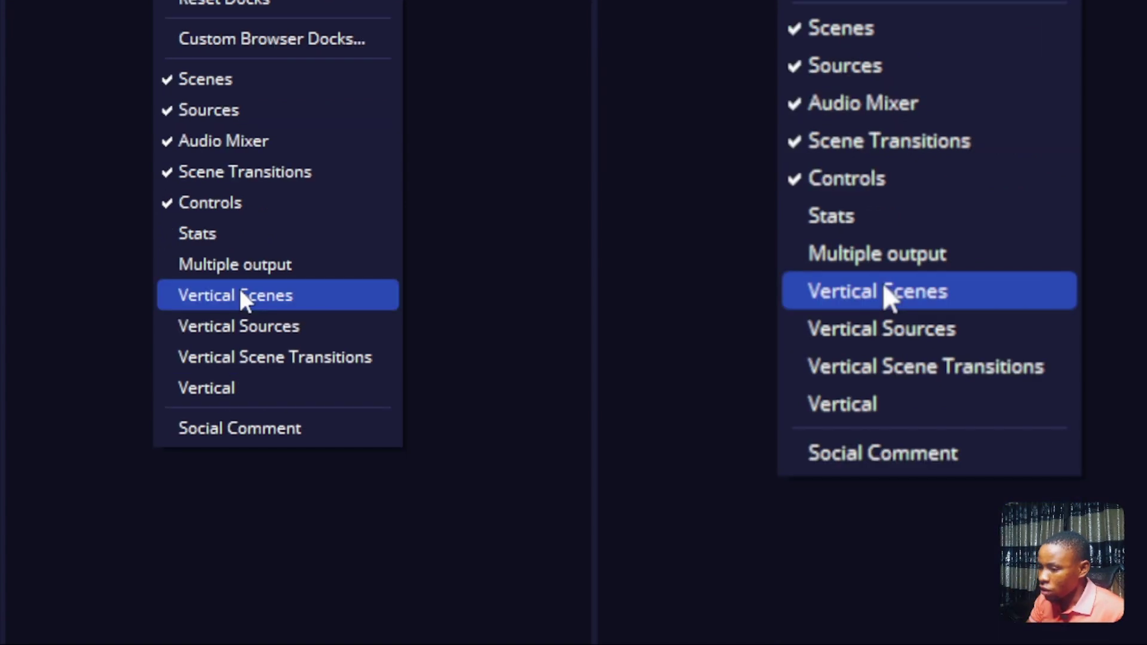
left_click(883, 287)
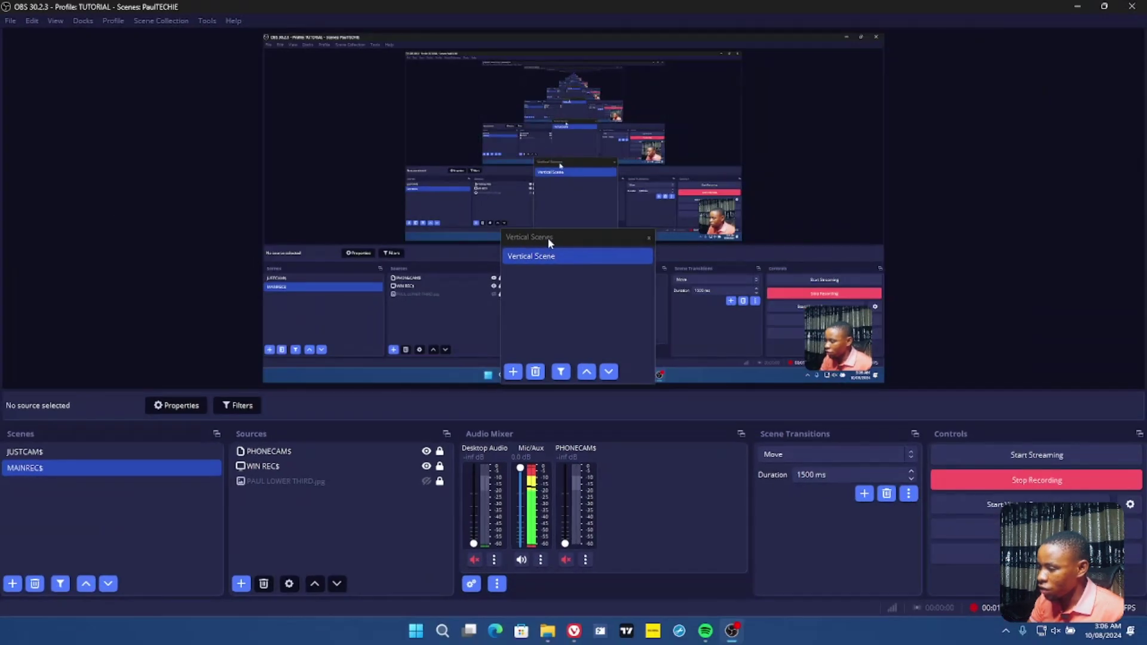
left_click_drag(548, 239, 545, 169)
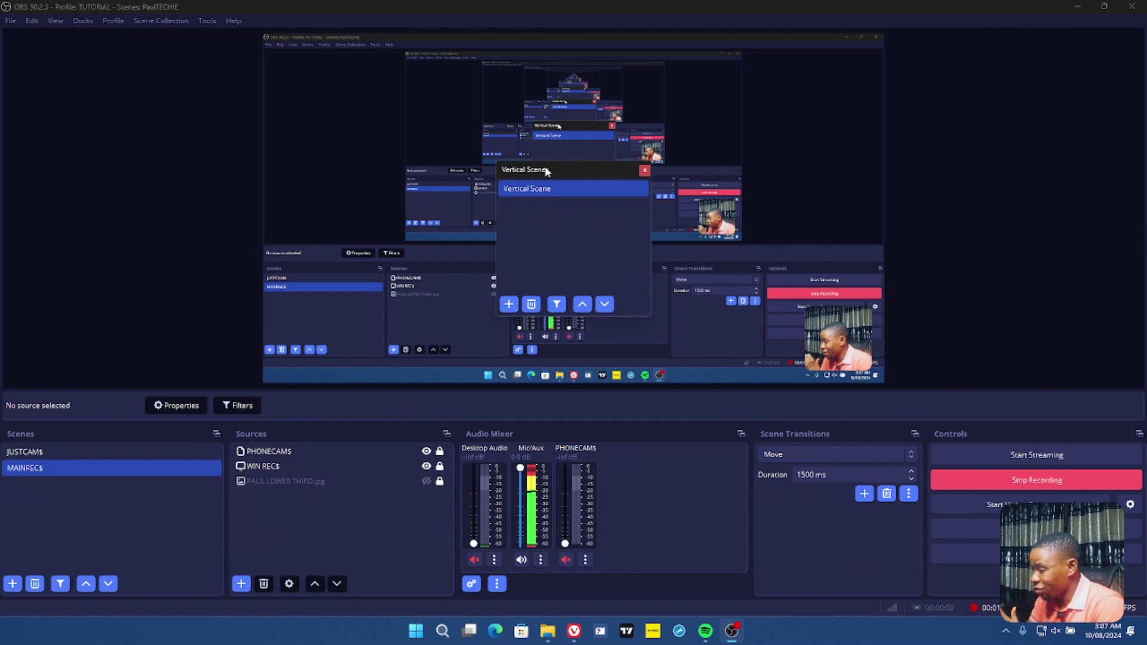
left_click_drag(546, 169, 110, 512)
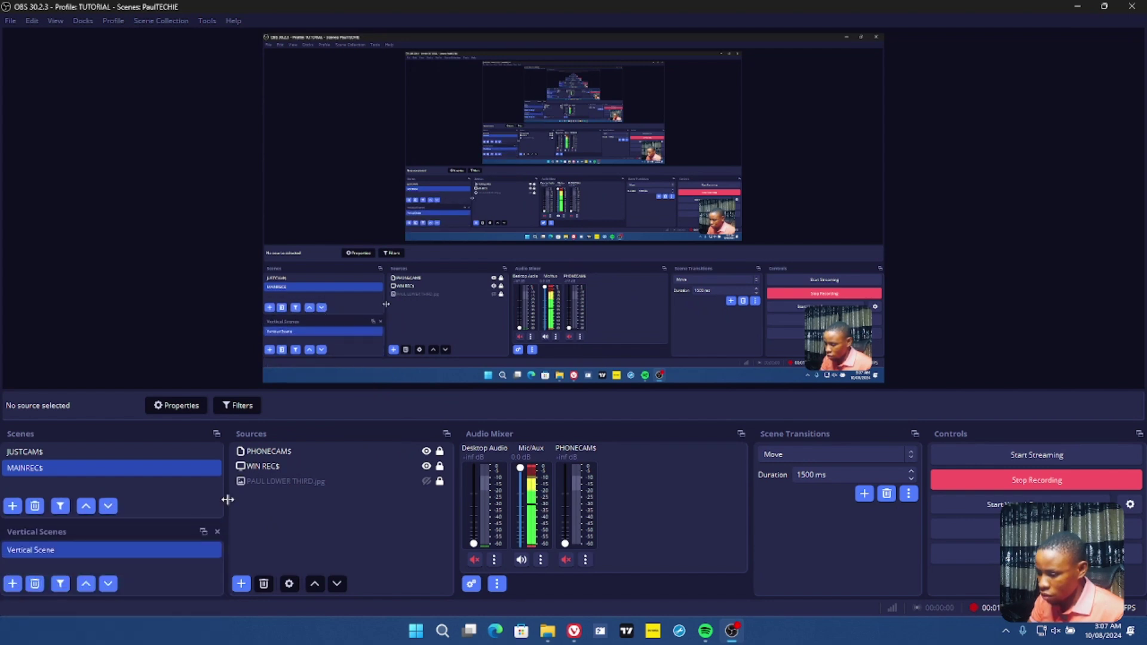
left_click_drag(226, 504, 252, 503)
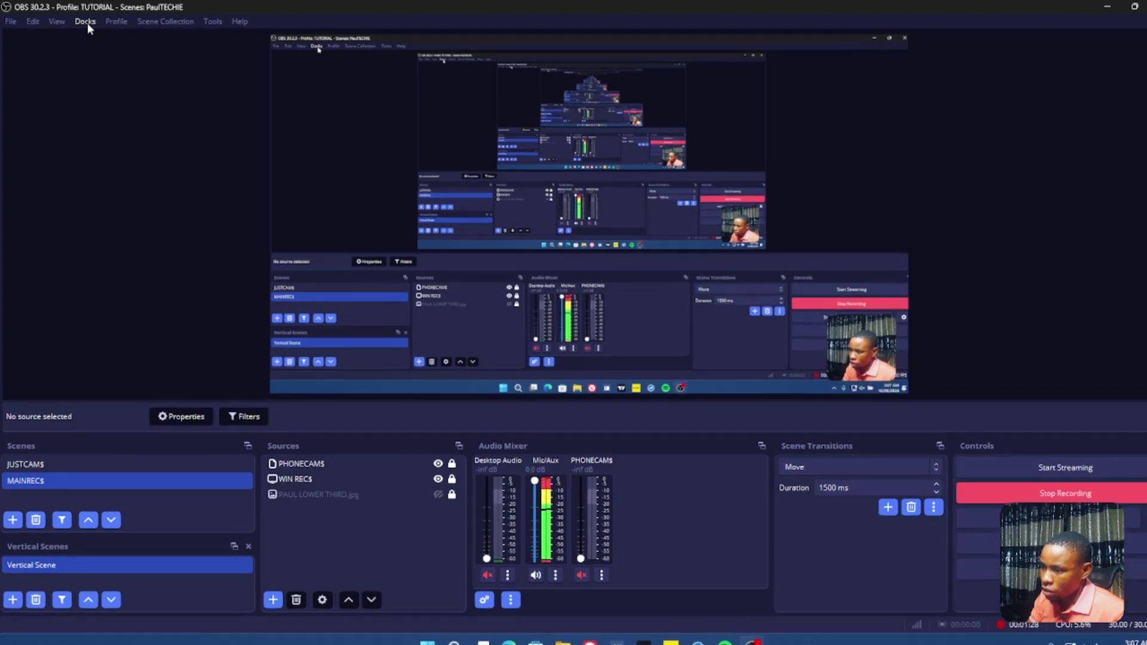
Enable the Vertical Sources dock and drag it beneath the Sources list.
left_click(84, 21)
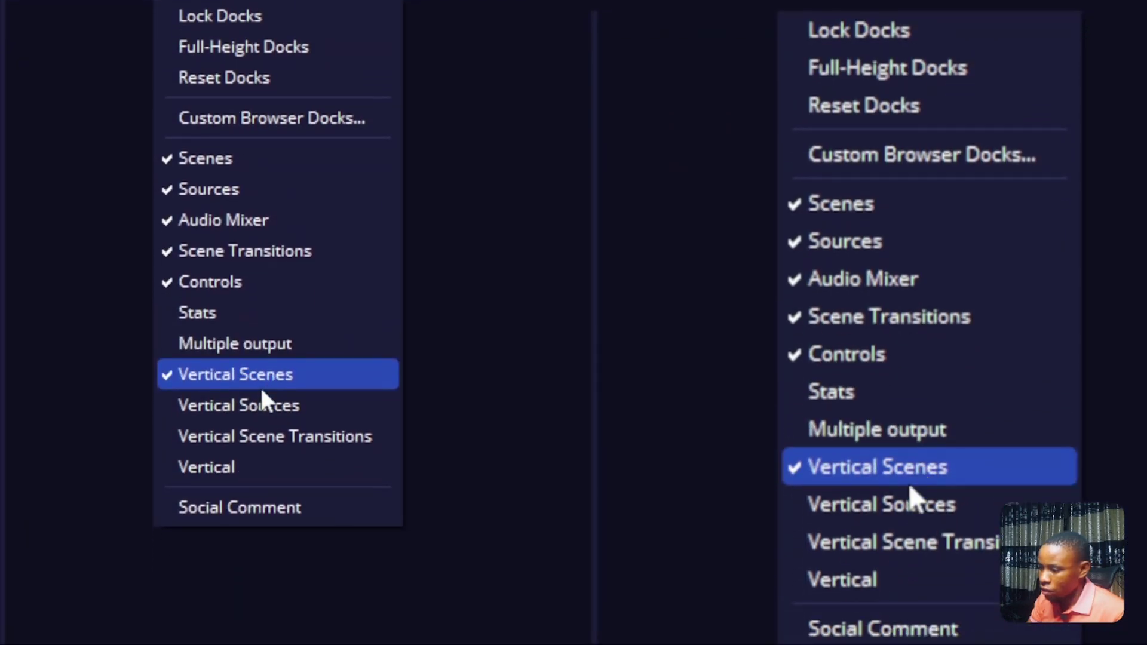
left_click(258, 395)
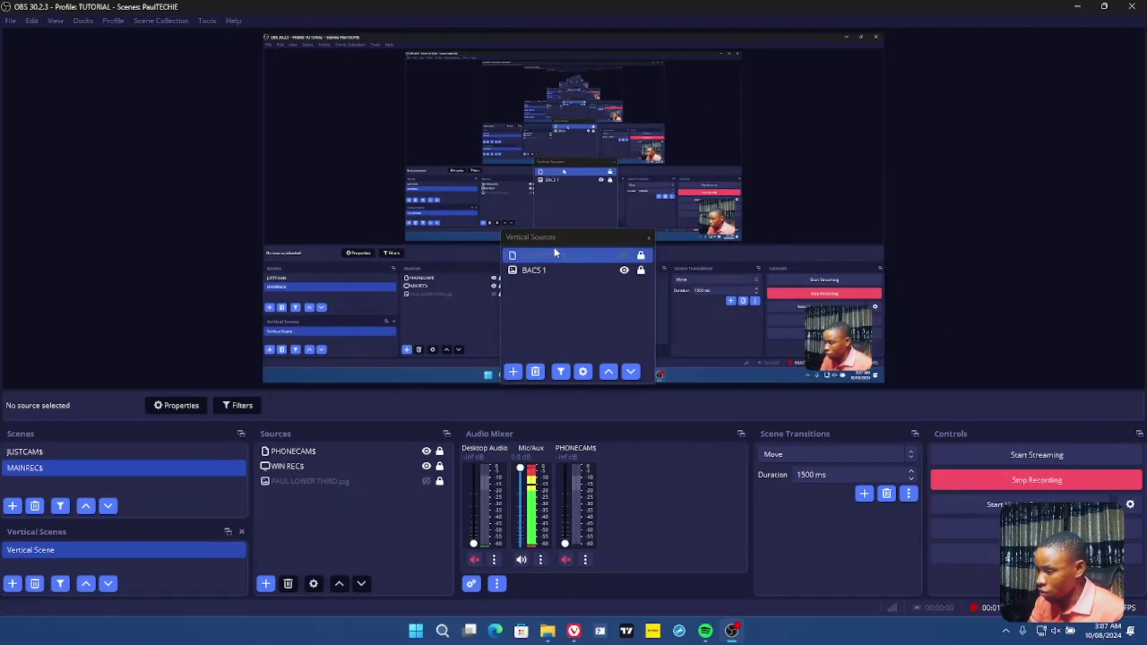
left_click_drag(548, 238, 336, 509)
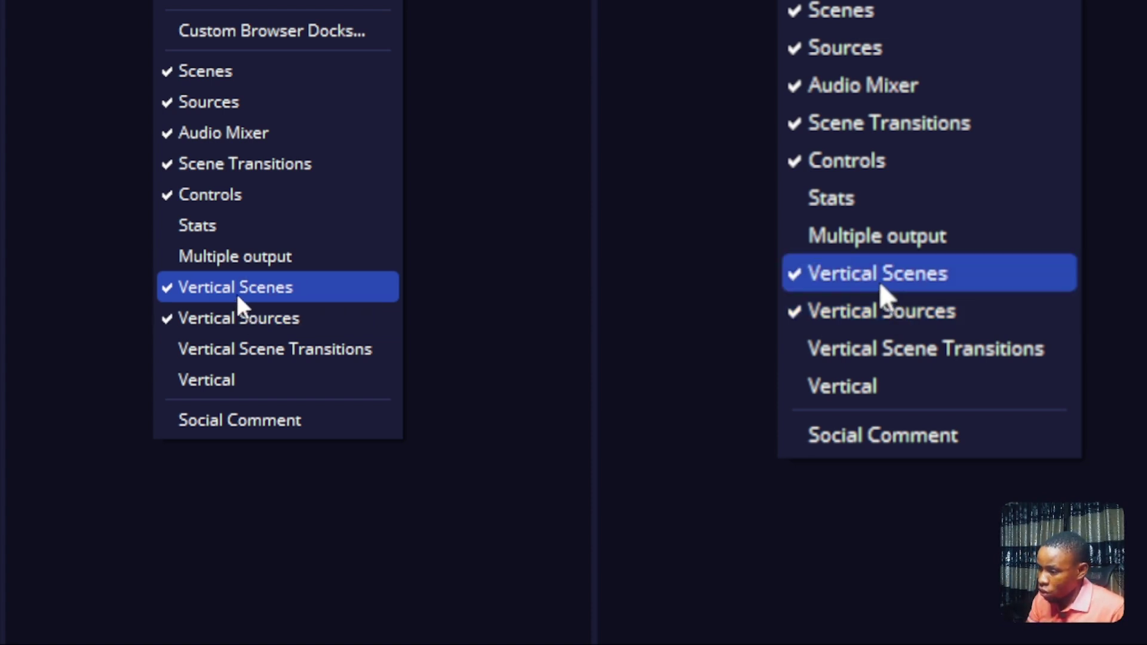
Dock Vertical Scene Transitions (Cut) under Scene Transitions, then select PHONECAM$.
left_click(865, 349)
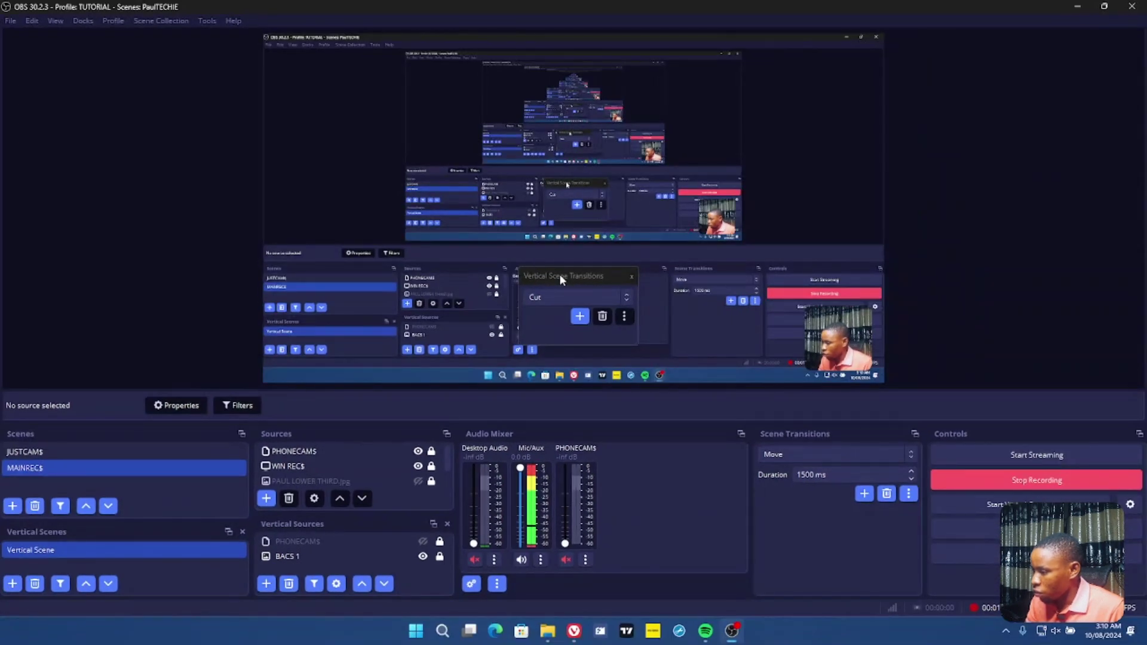
left_click_drag(559, 273, 816, 579)
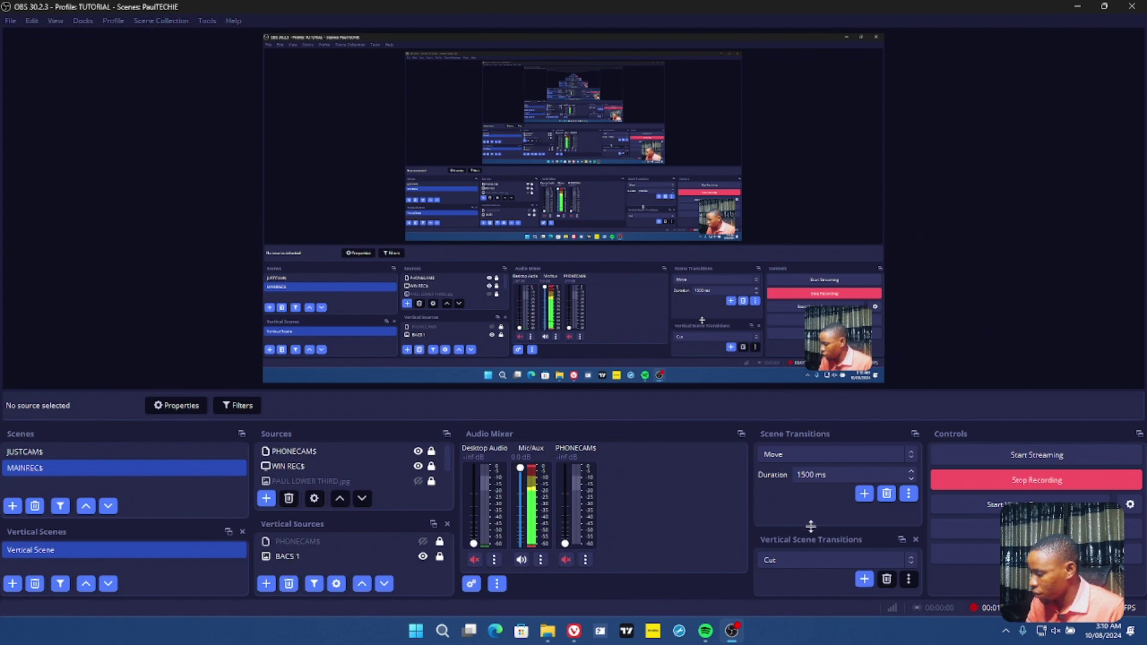
left_click_drag(810, 530, 811, 510)
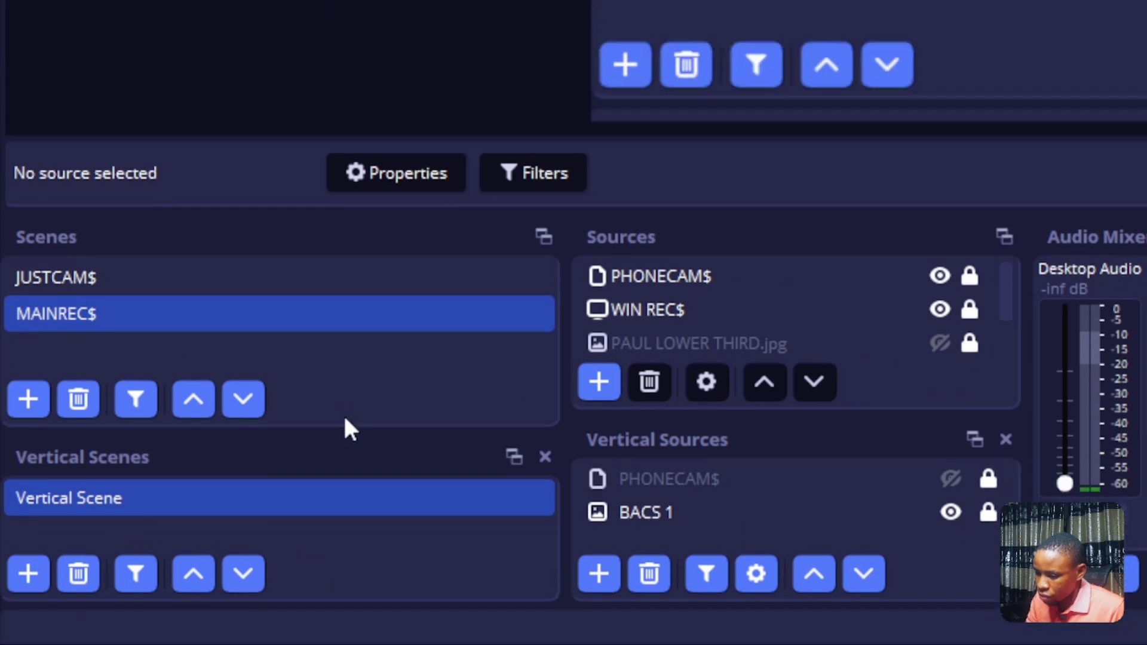
left_click(769, 479)
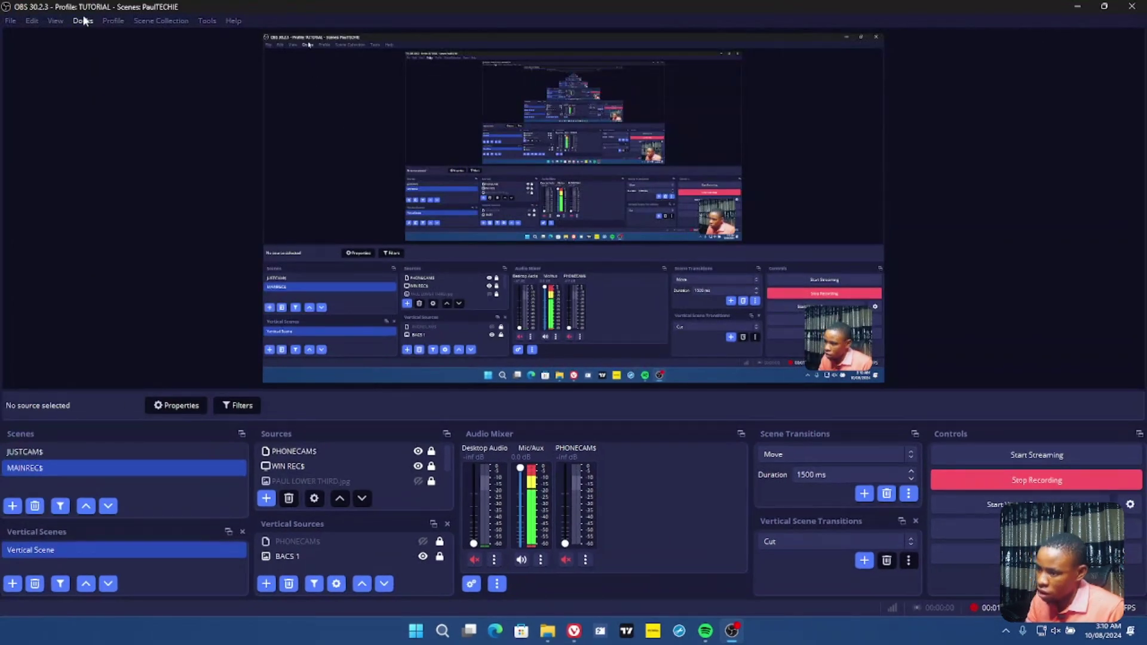
Enable the Vertical preview dock from the Docks menu.
left_click(82, 20)
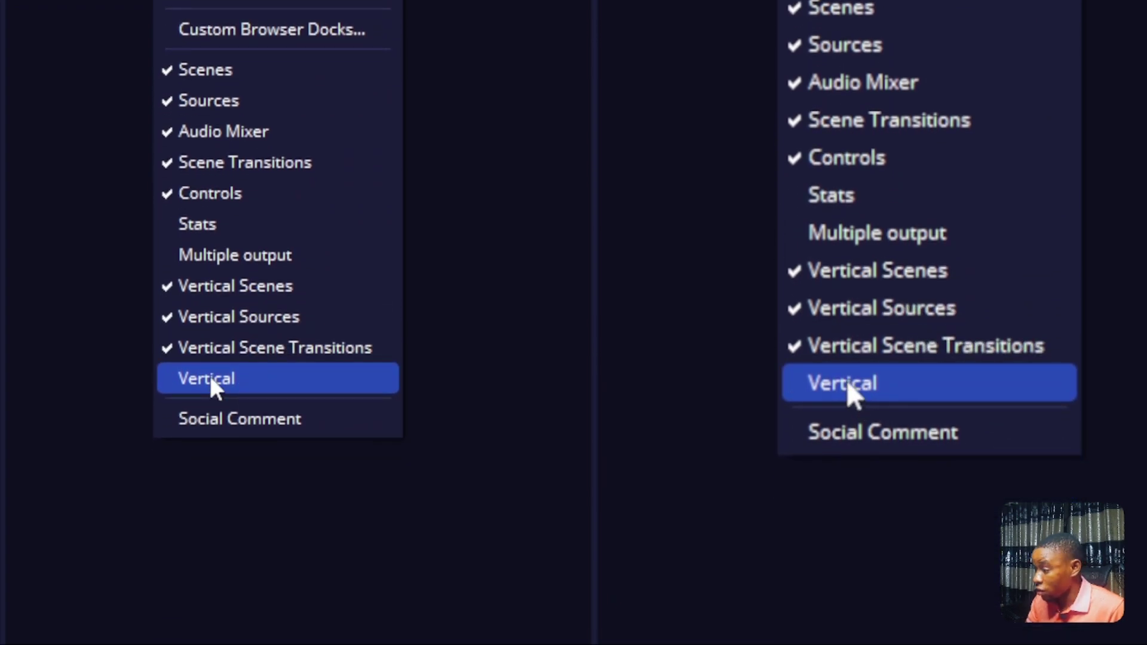
left_click(210, 380)
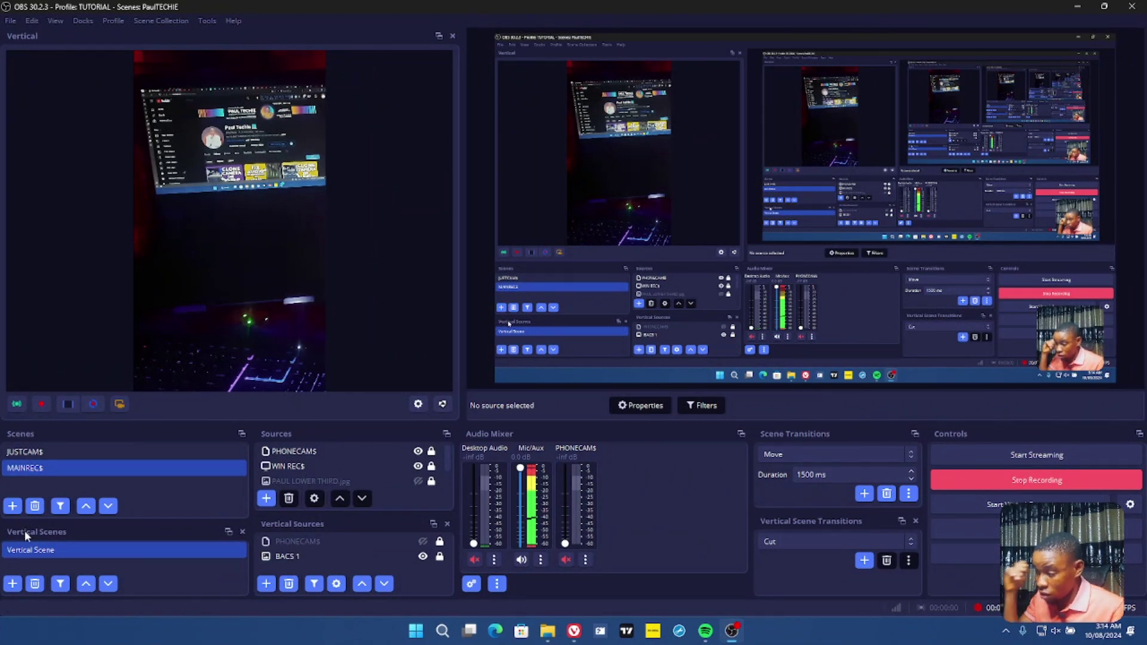
Add a vertical scene named 'Vertical Scene 2' and select it in Vertical Scenes.
left_click(12, 583)
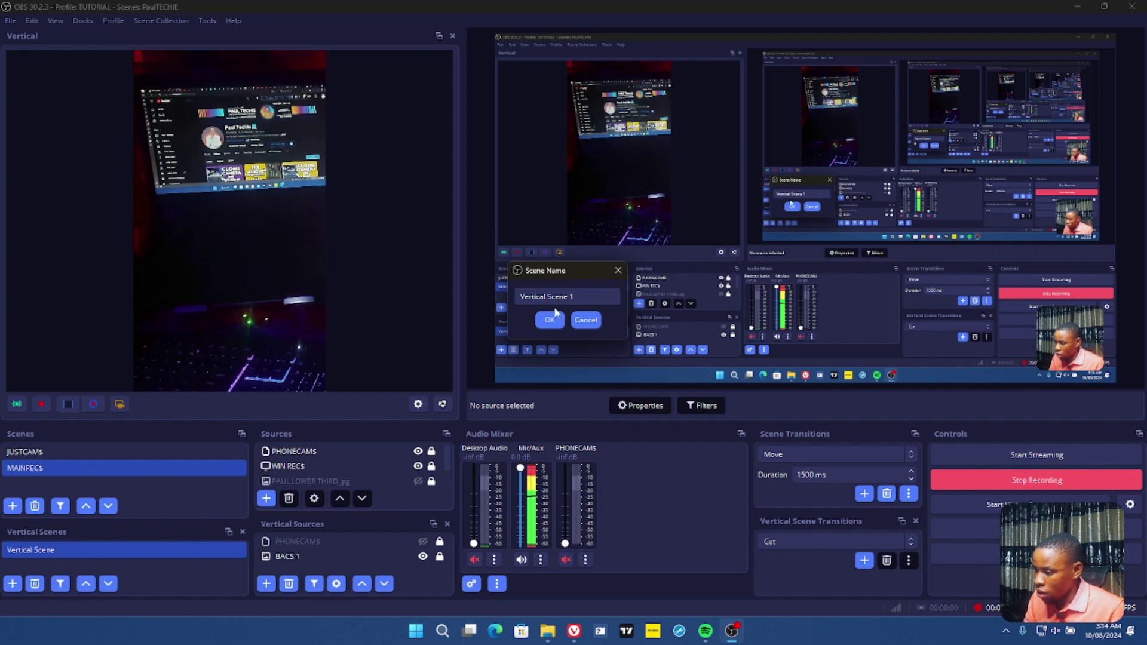
left_click(582, 298)
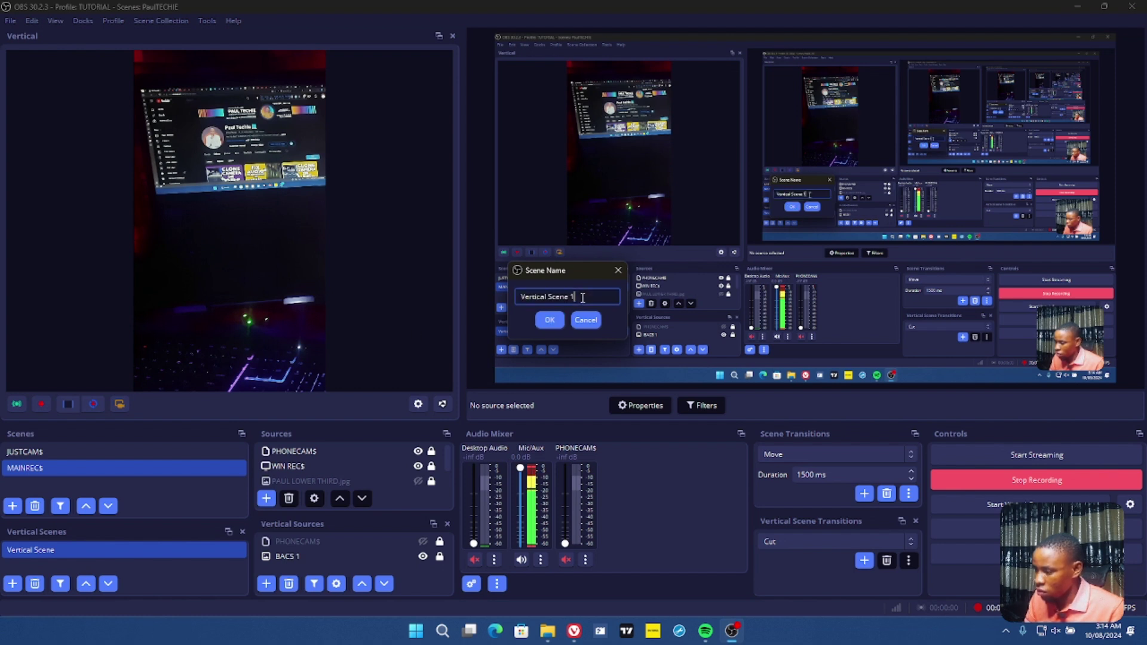
type("2")
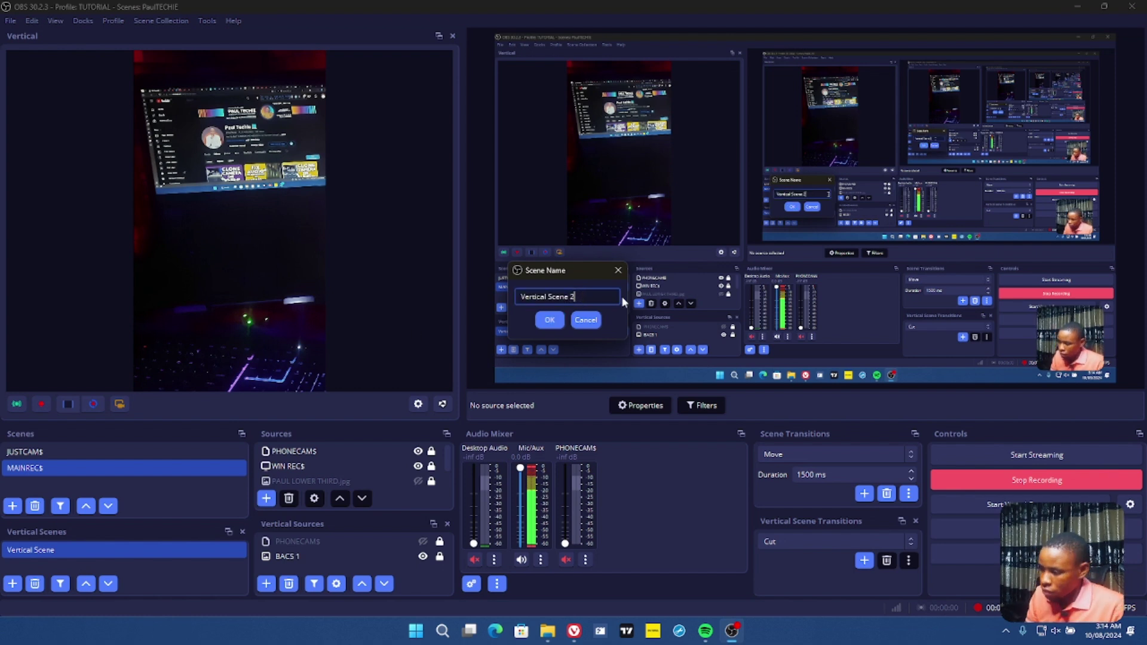
left_click(550, 320)
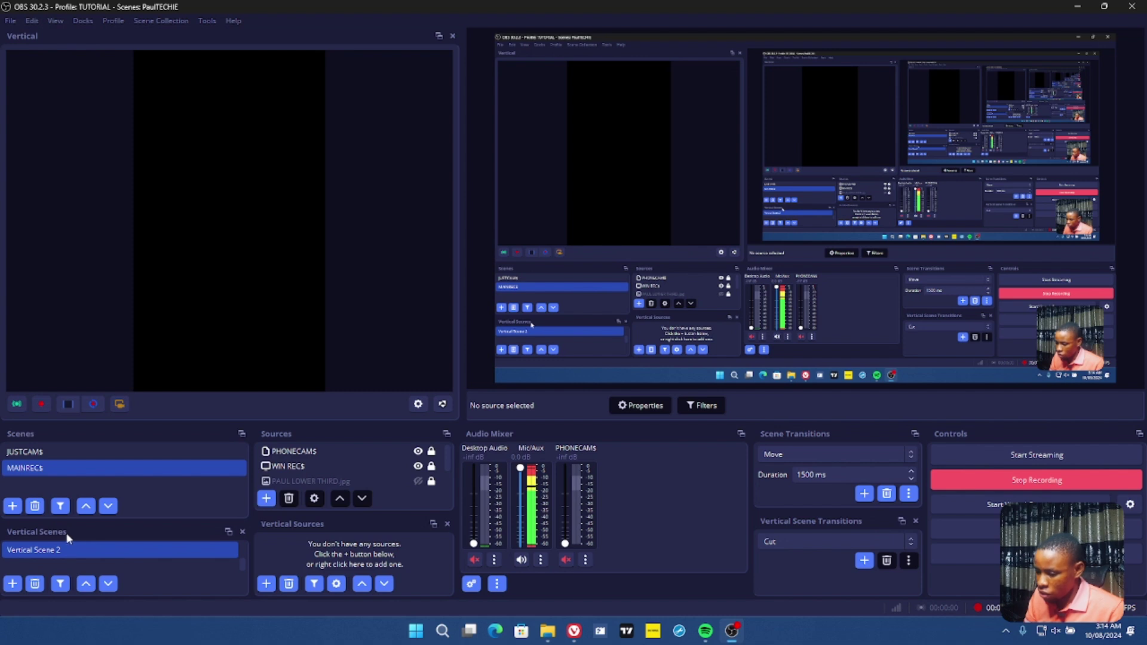
scroll(55, 565, "up", 1)
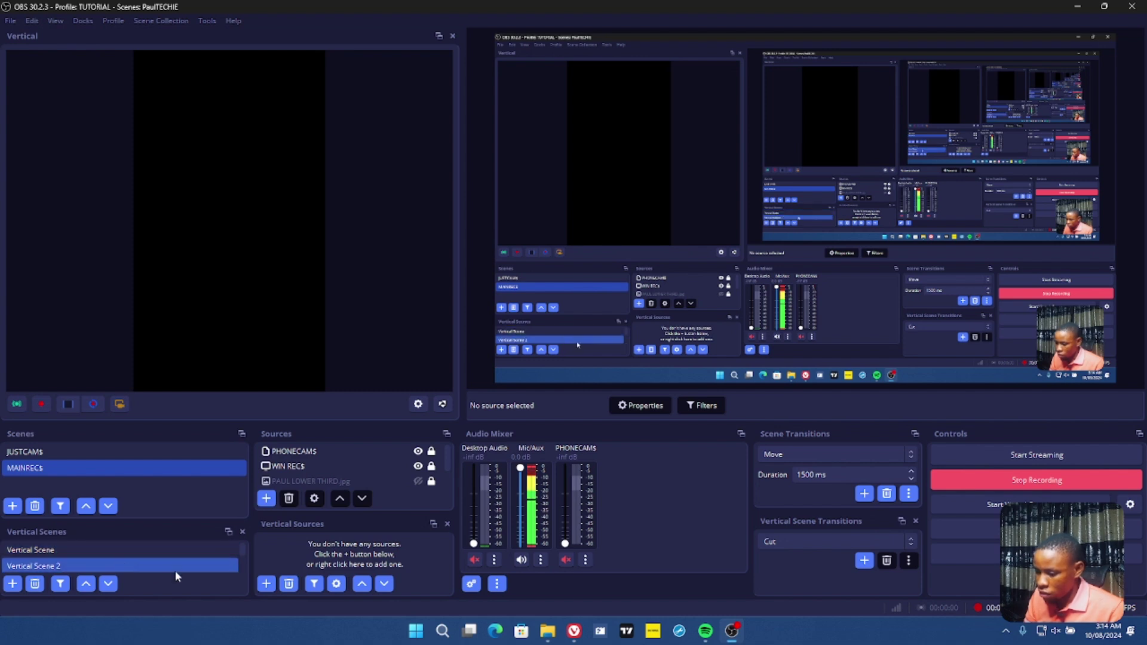
left_click(70, 551)
left_click(57, 566)
scroll(56, 566, "down", 1)
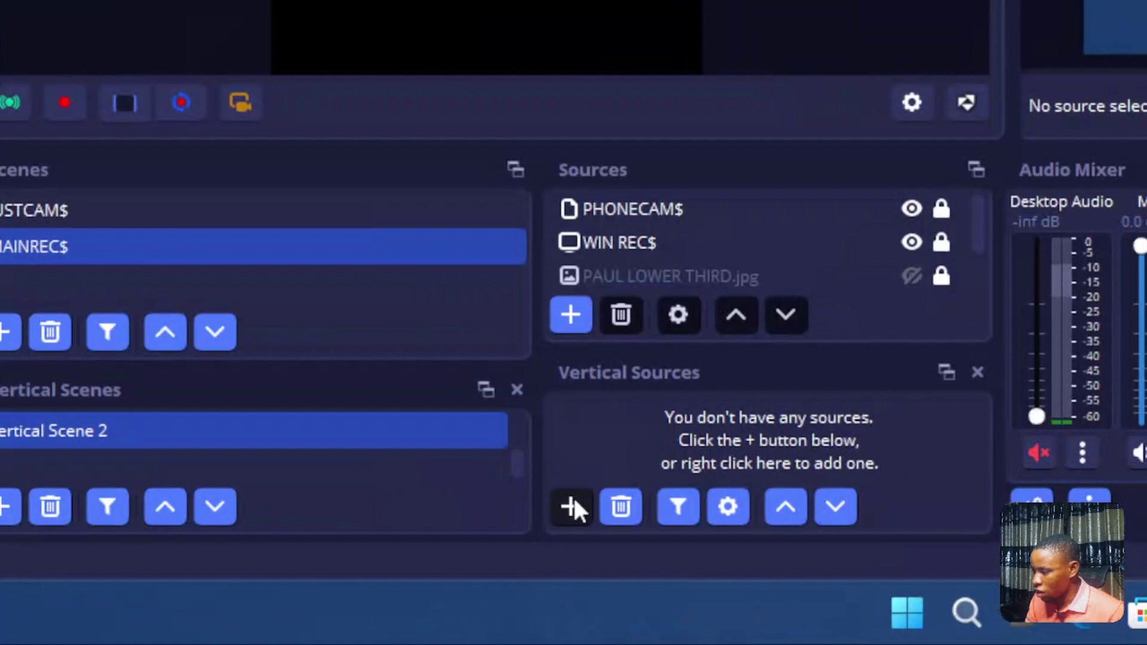
Add a Video Capture Device source to the vertical scene using the Integrated Webcam.
left_click(540, 514)
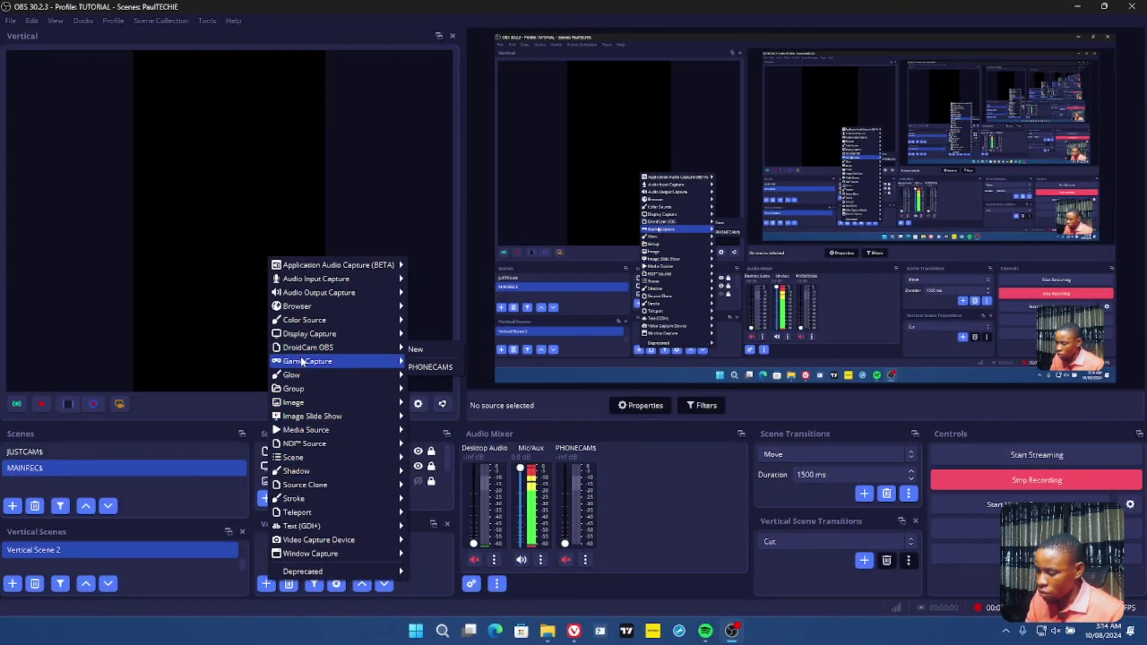
mouse_move(314, 539)
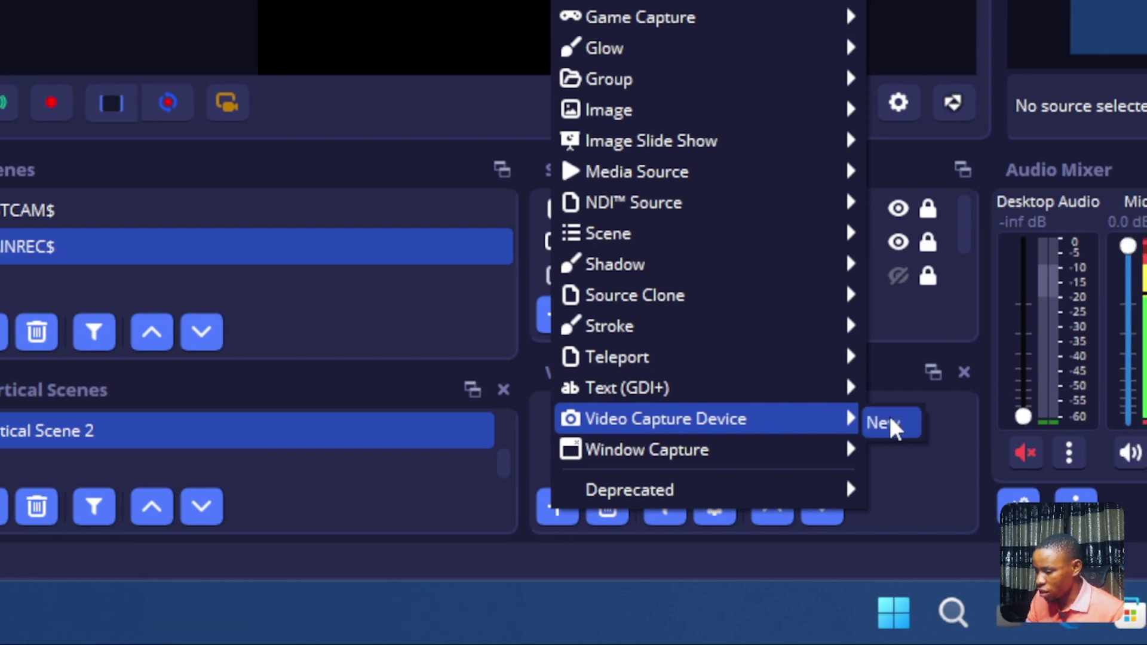
left_click(889, 419)
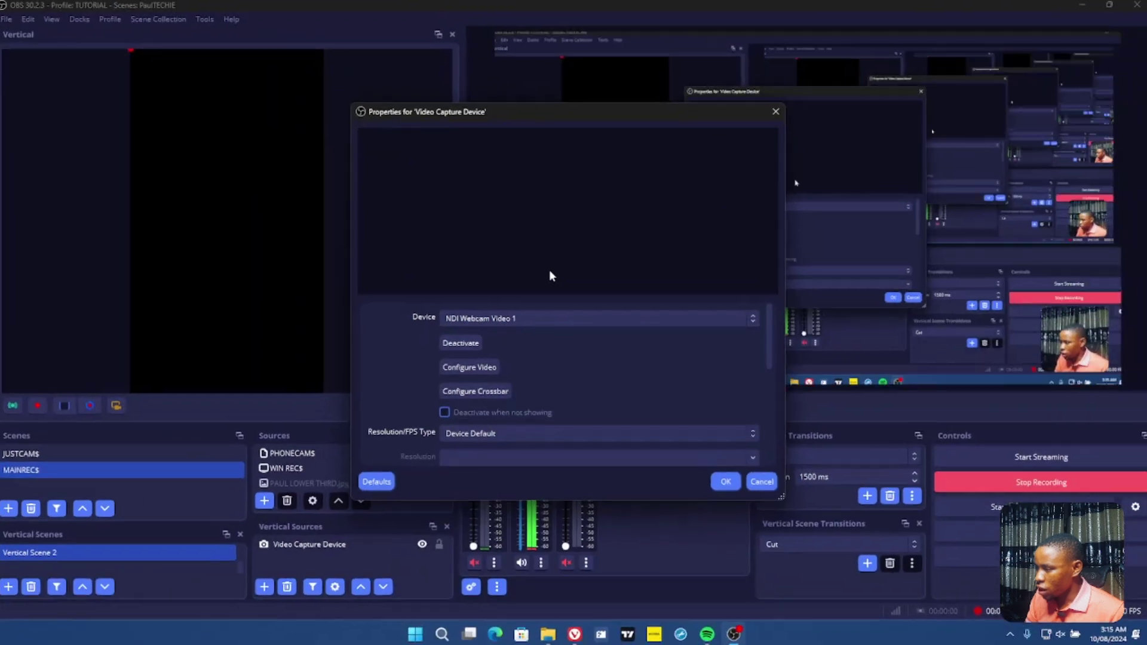
left_click(408, 408)
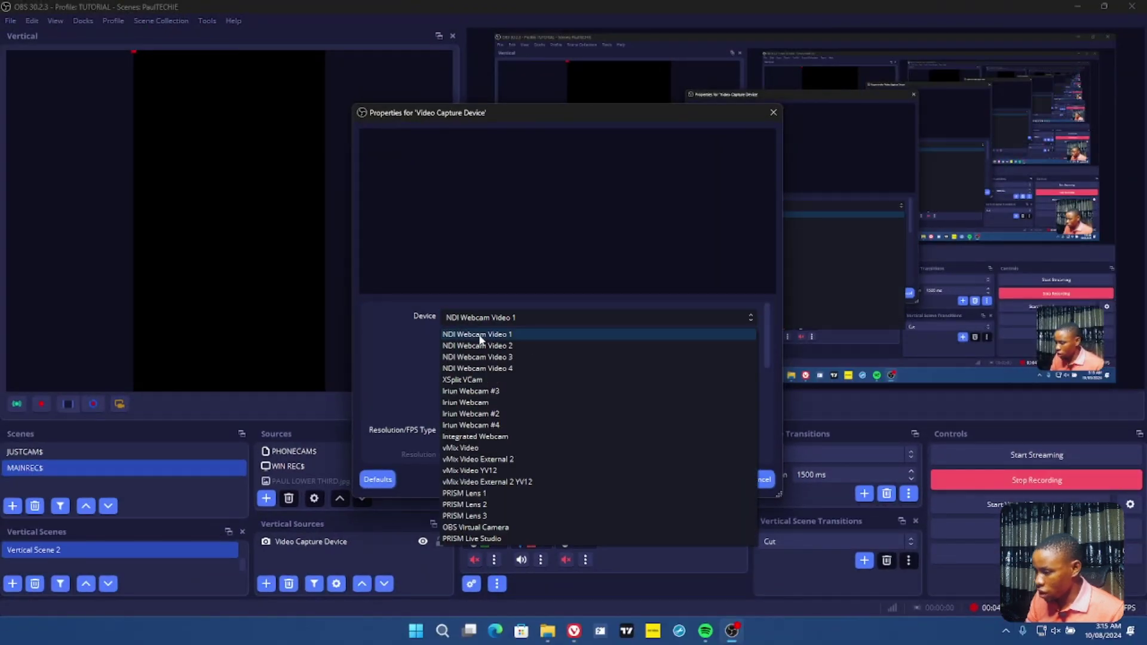
left_click(474, 437)
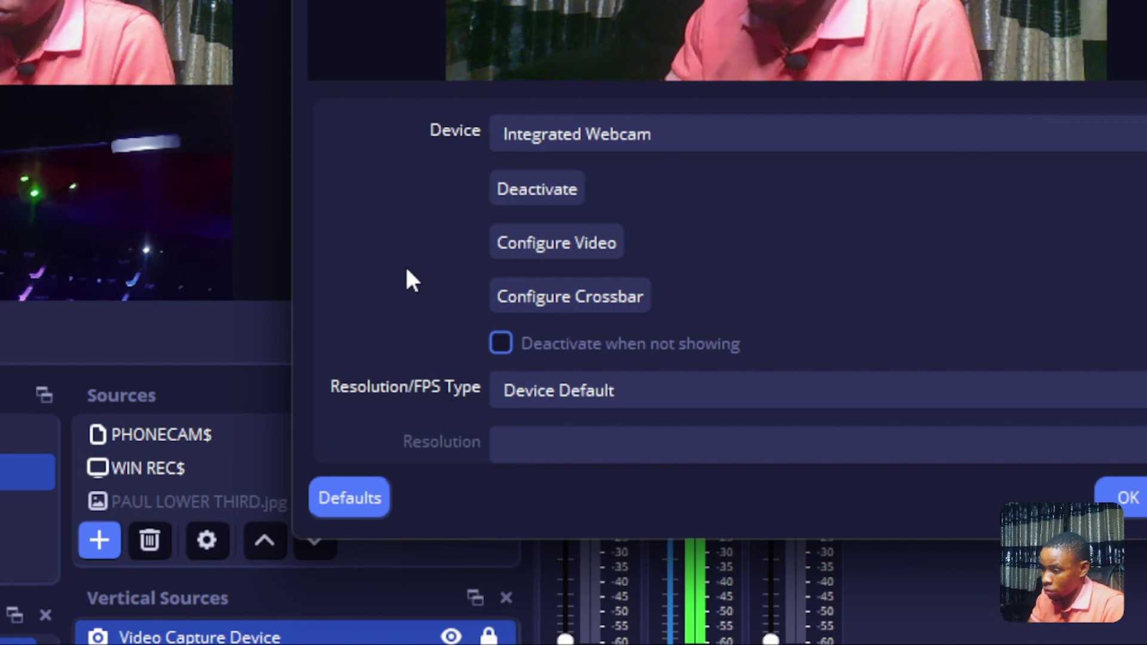
Set the webcam's custom audio device to Jack Mic (Realtek Audio).
scroll(406, 282, "down", 10)
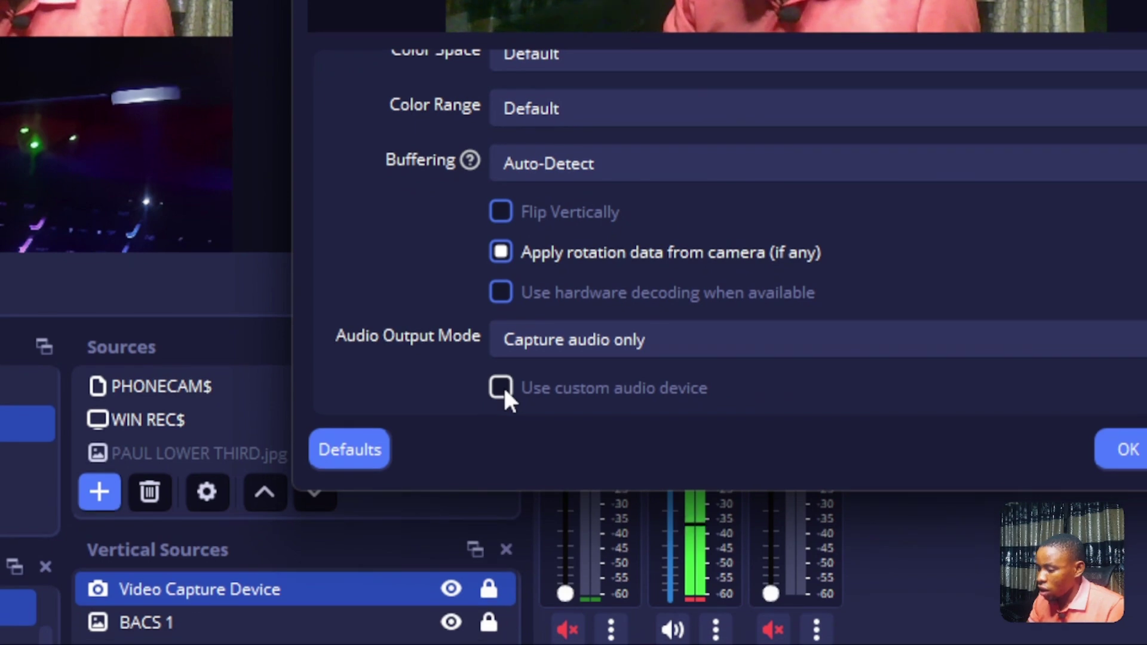
left_click(502, 421)
scroll(438, 373, "up", 4)
scroll(440, 353, "down", 4)
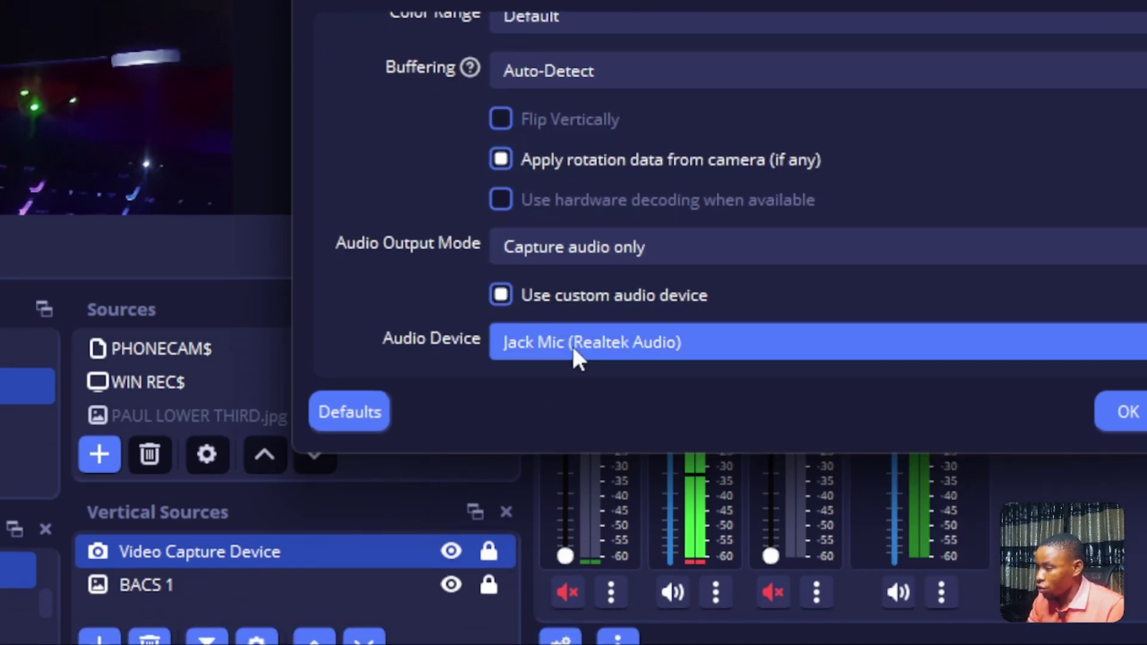
left_click(574, 354)
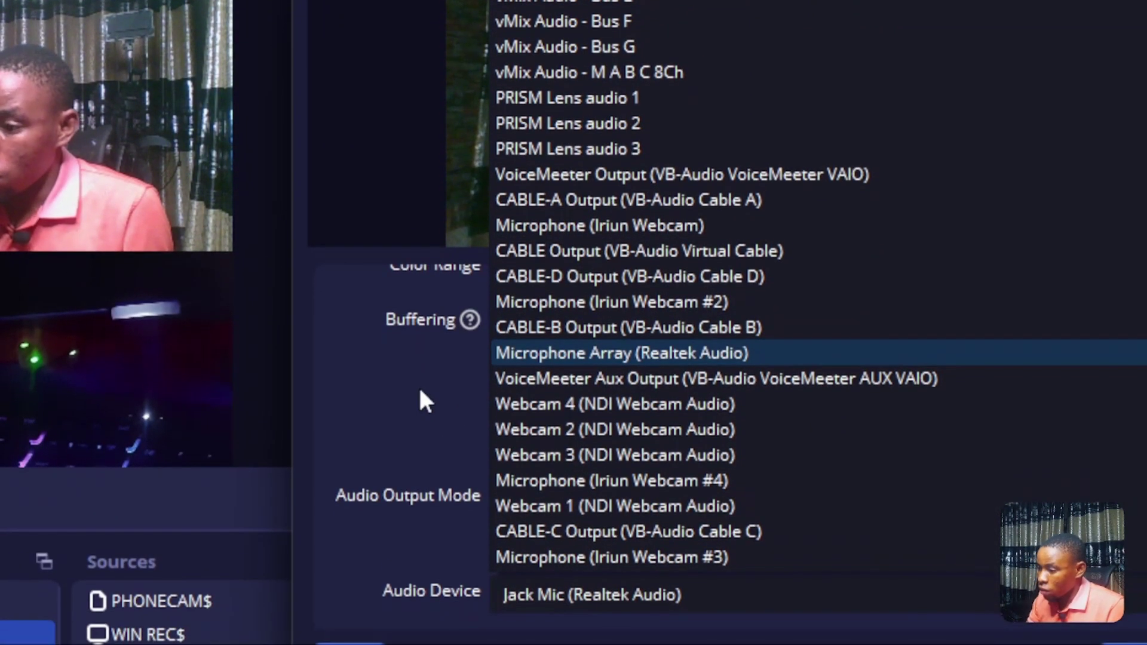
left_click(423, 425)
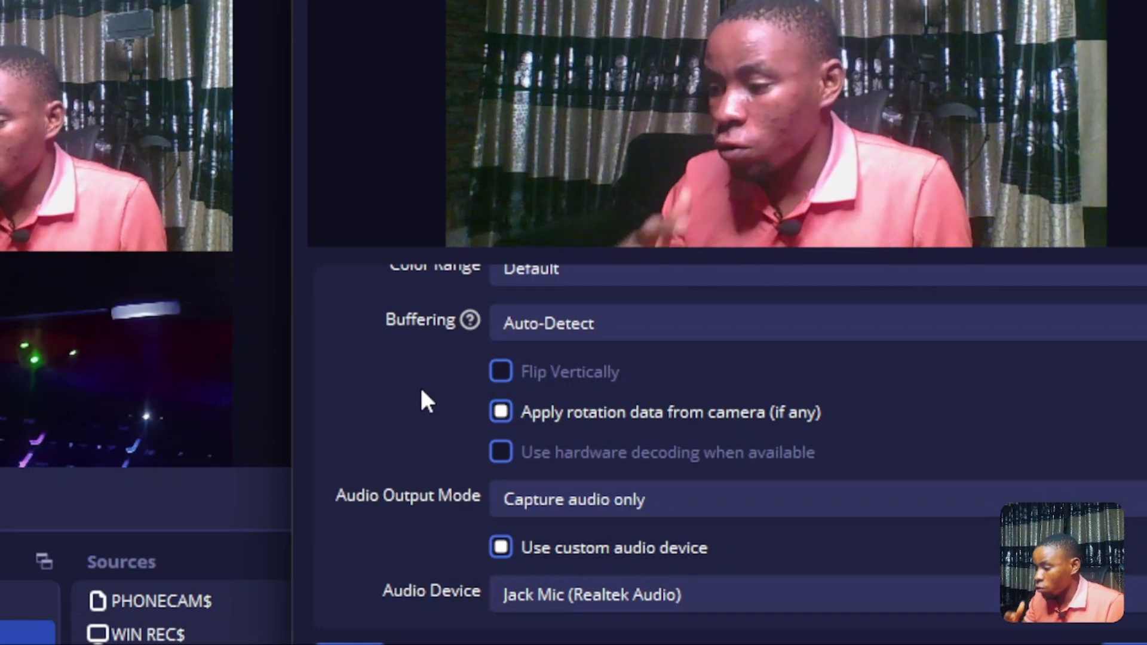
scroll(489, 409, "up", 5)
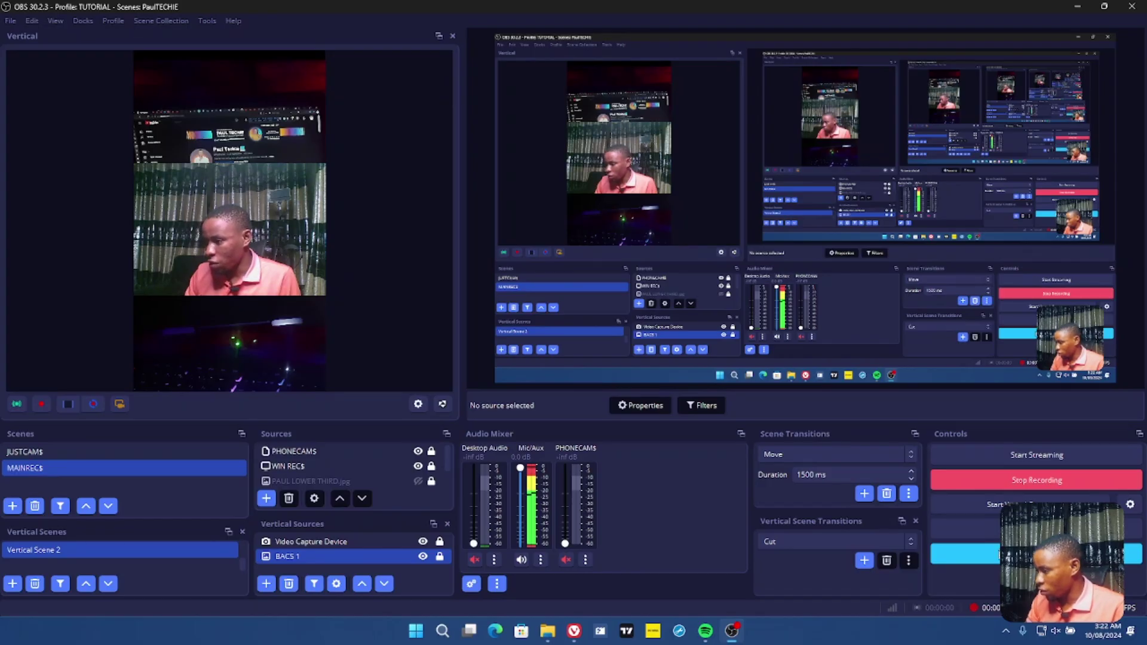
left_click(1037, 554)
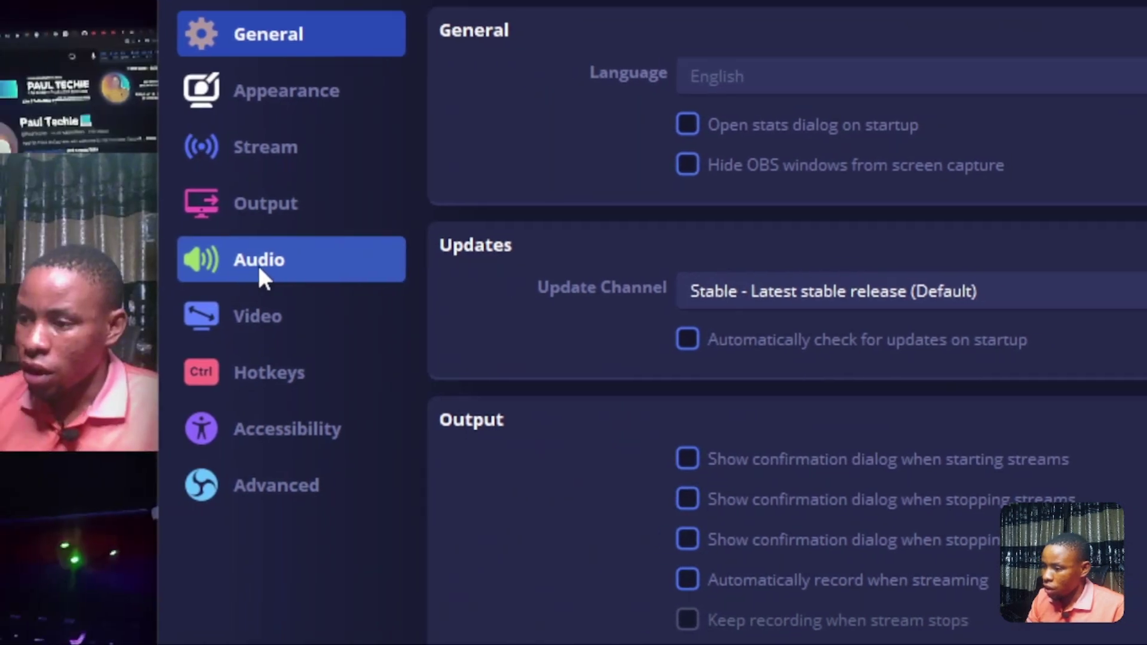
left_click(42, 261)
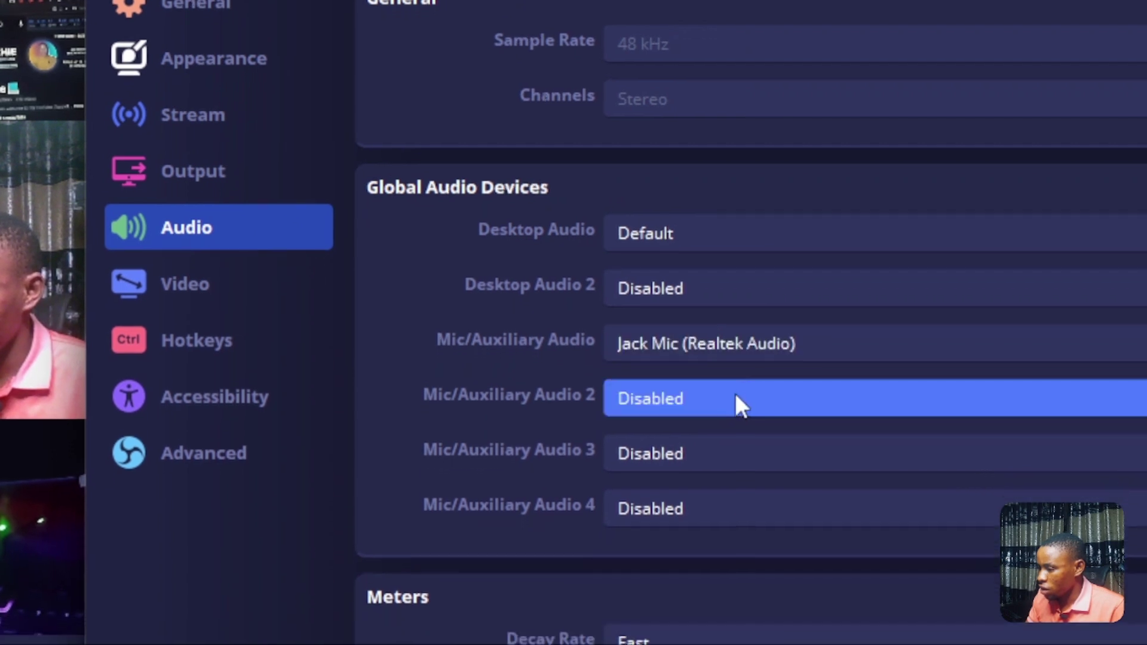
left_click(754, 435)
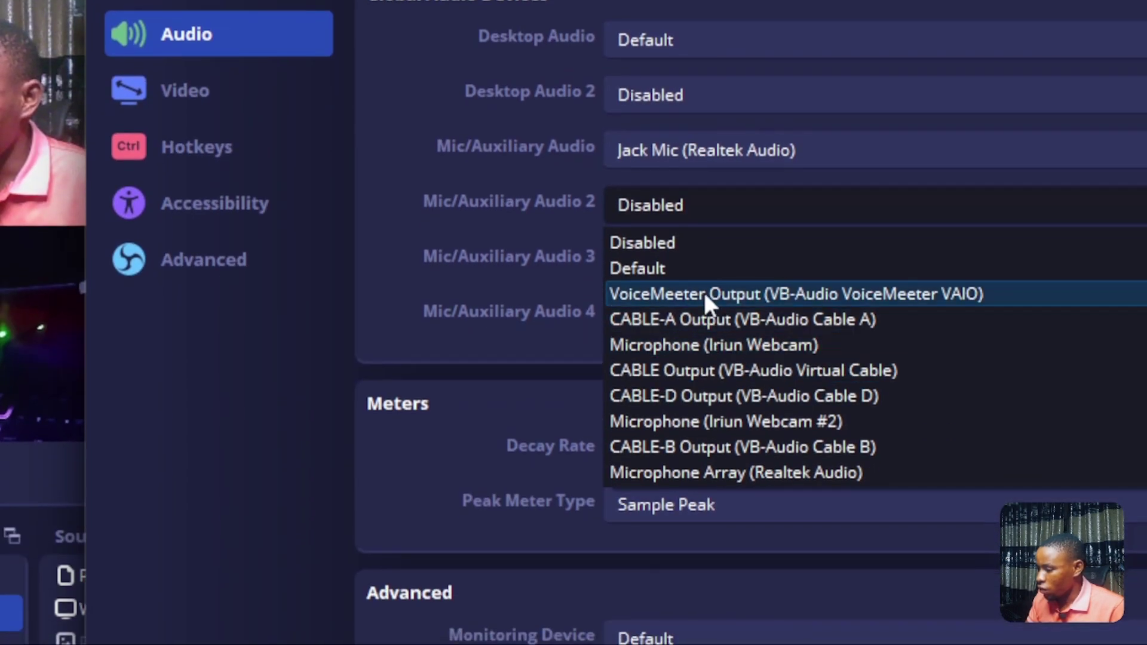
scroll(705, 292, "down", 3)
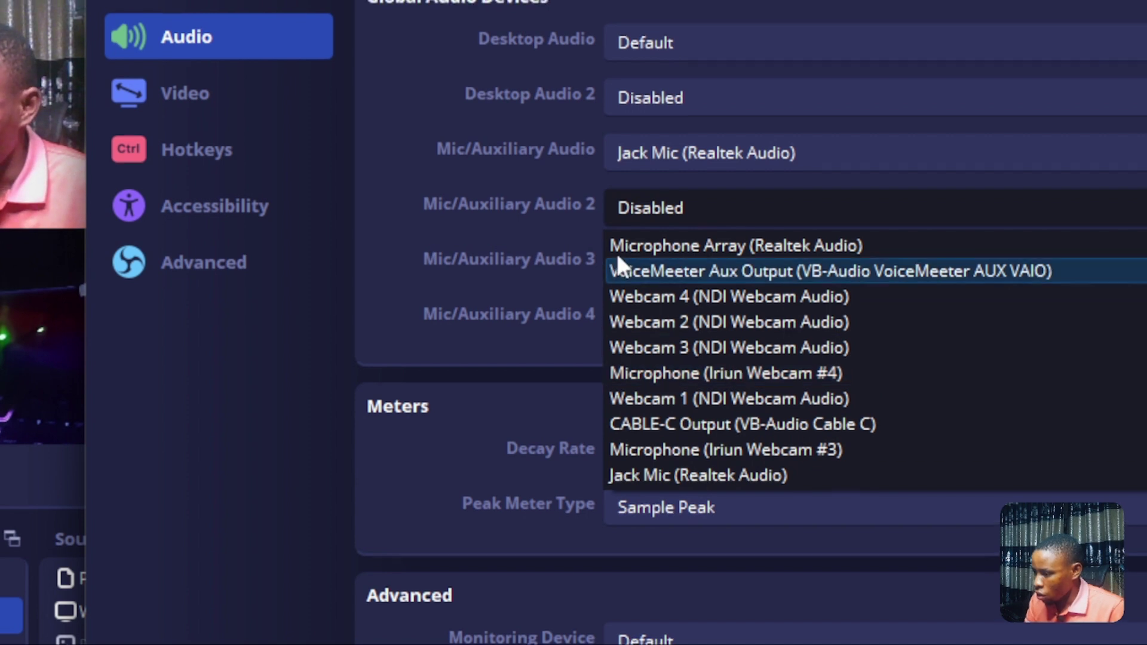
left_click(512, 164)
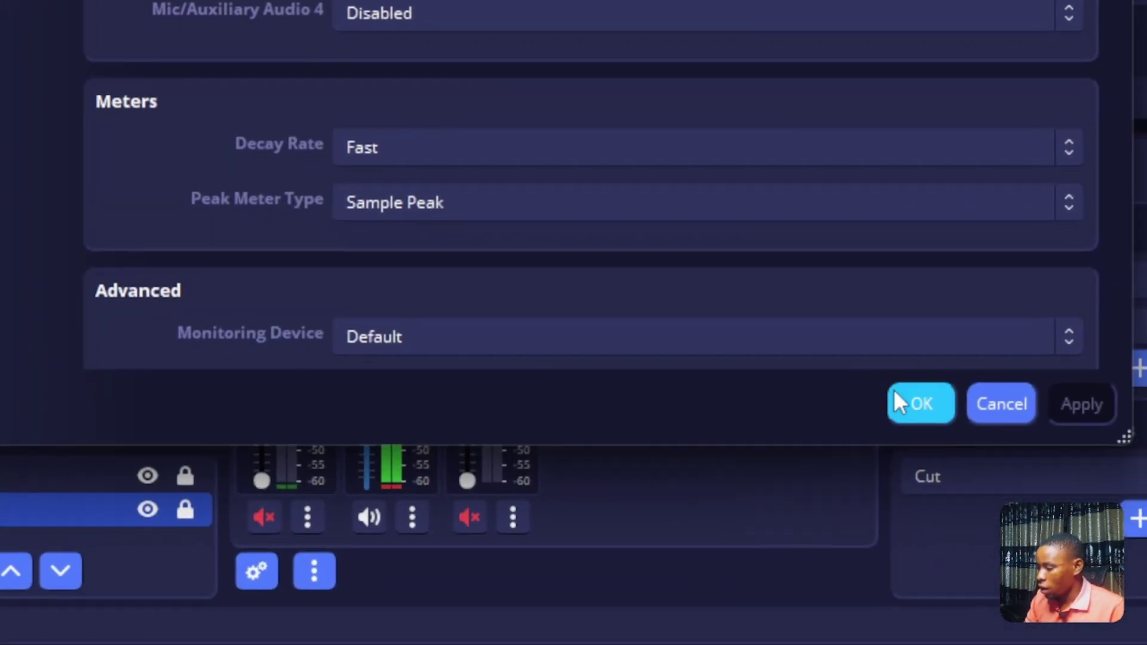
left_click(905, 402)
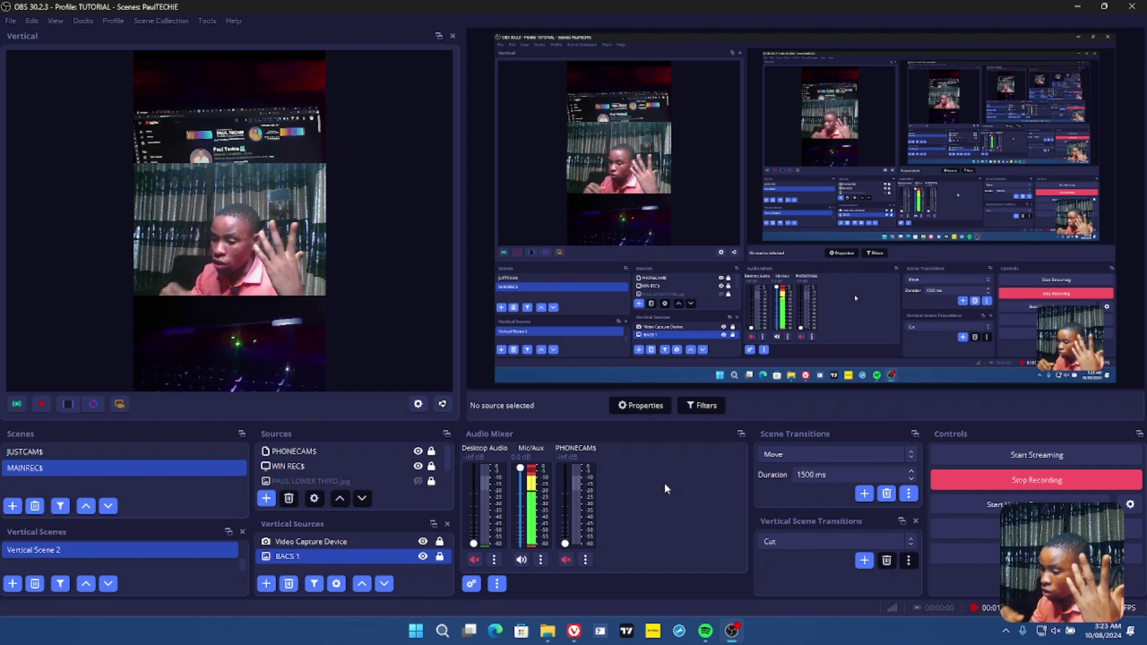
Delete BACS 1 and re-add the existing BACS 1 image to the vertical scene.
key("Delete")
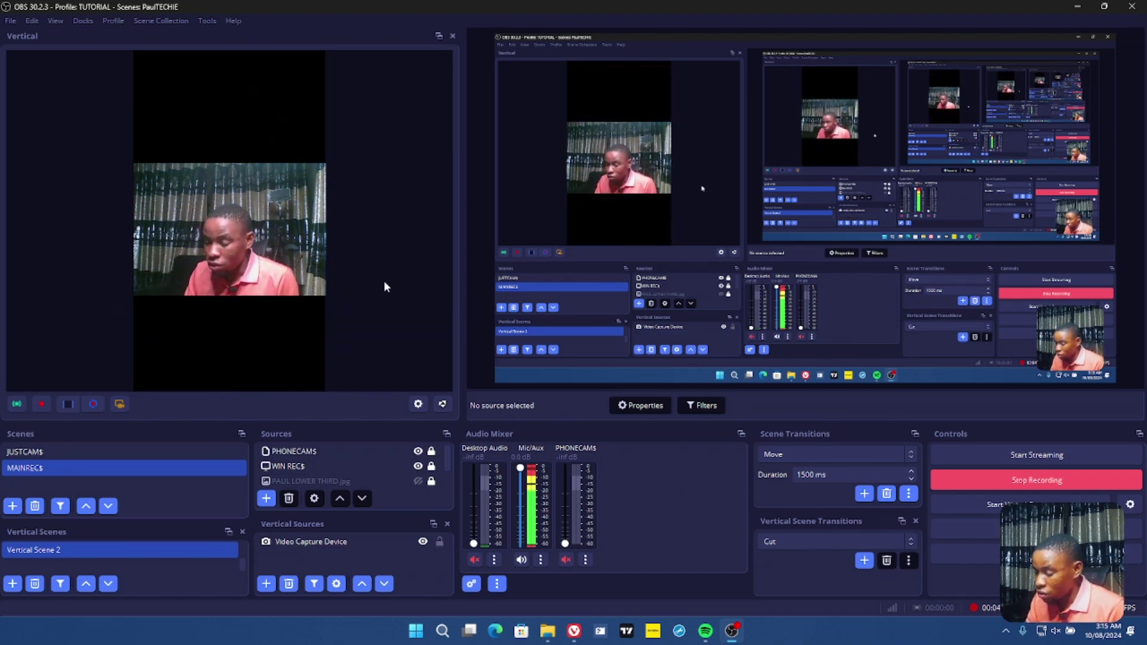
left_click(357, 476)
left_click(357, 474, "ctrl")
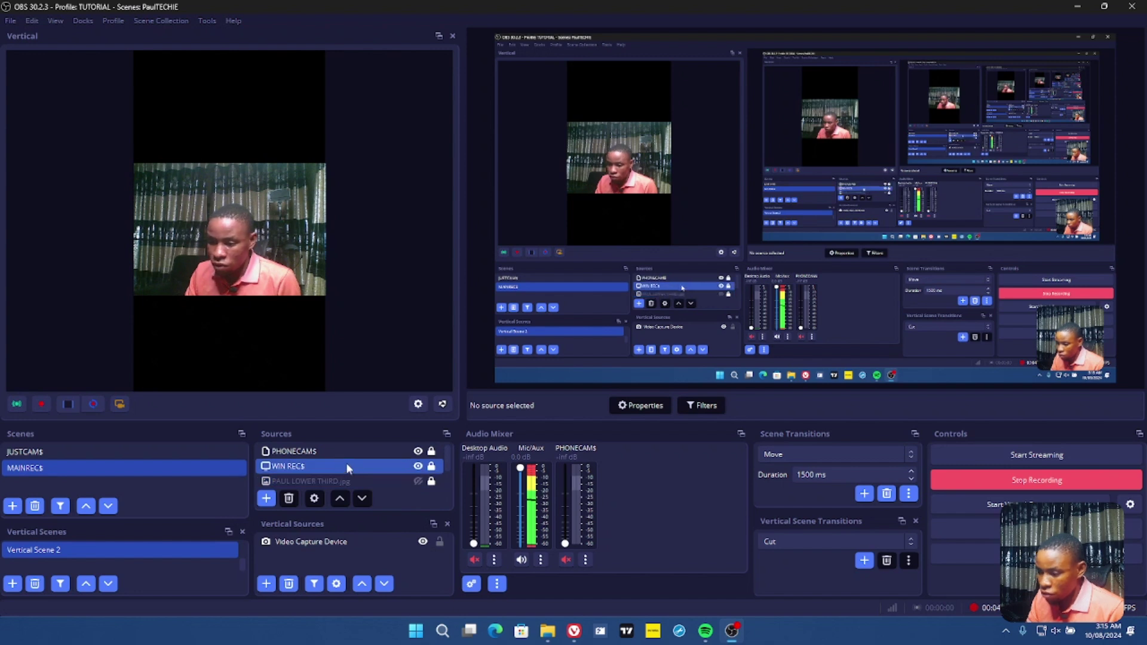
left_click(264, 586)
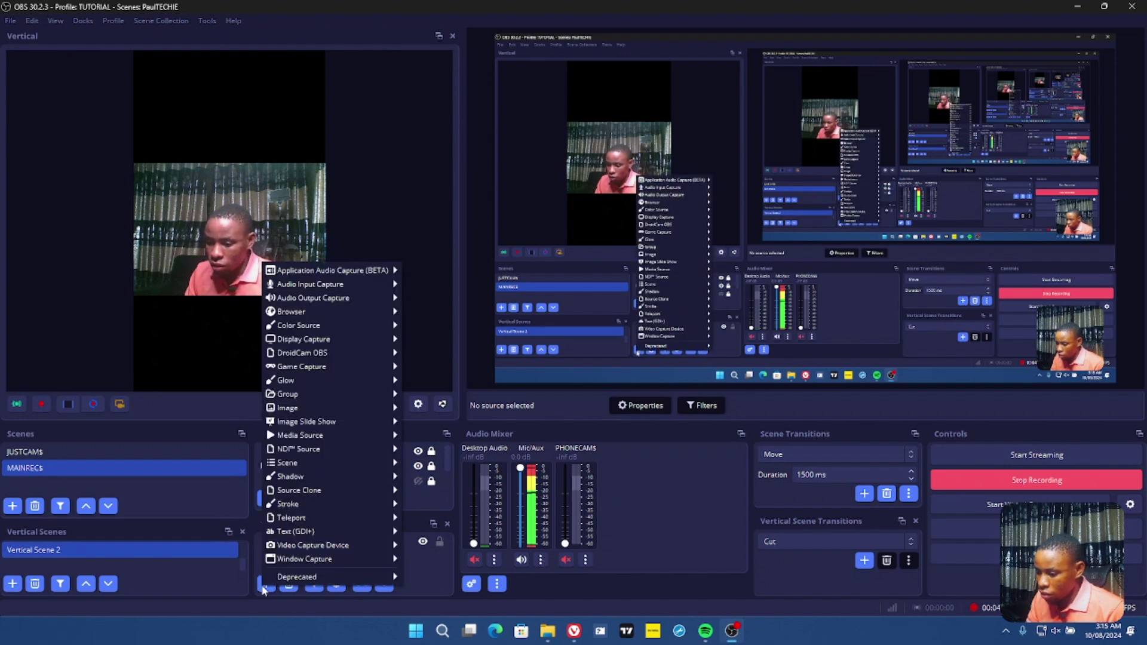
mouse_move(319, 410)
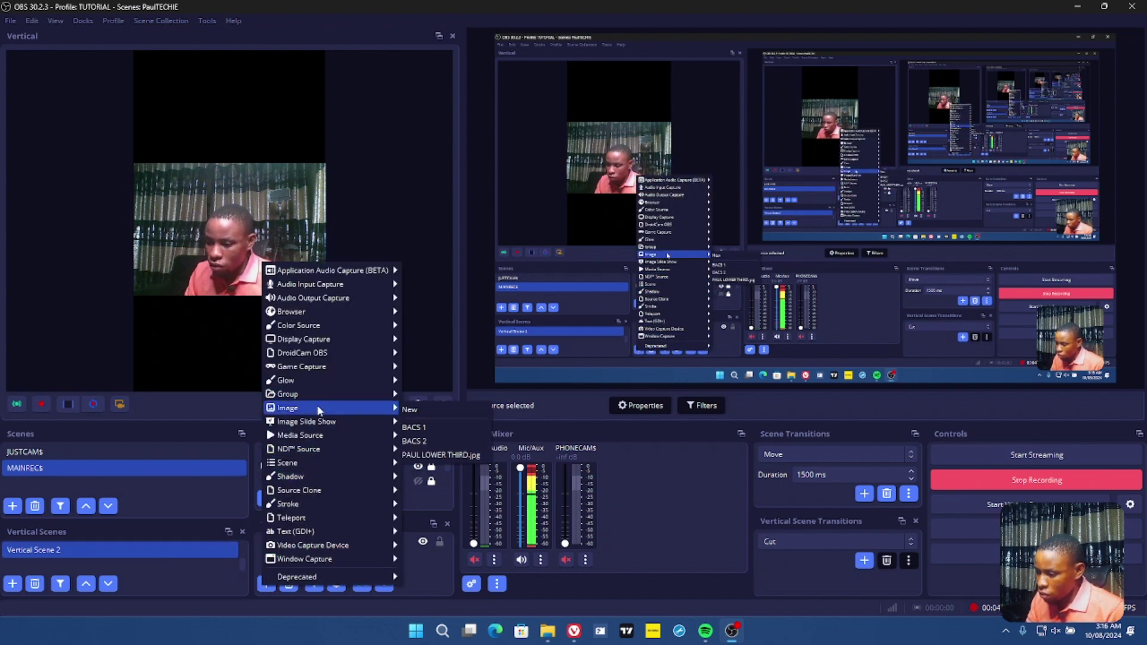
left_click(419, 428)
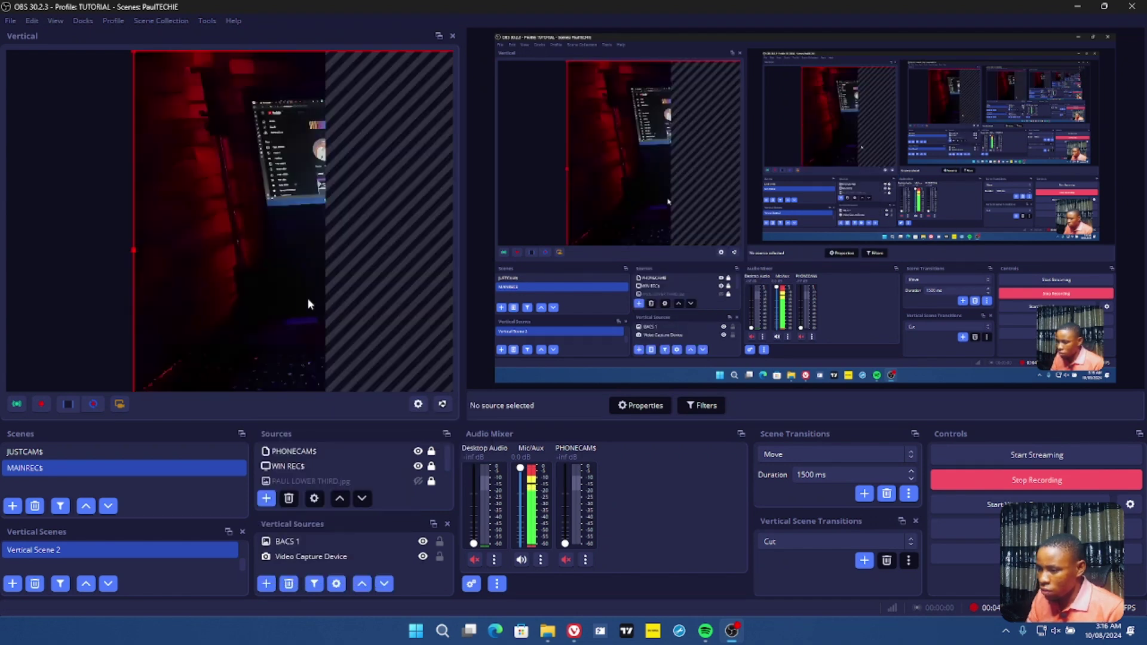
Fit BACS 1 to the canvas, layer it below Video Capture Device, and lock it.
left_click_drag(269, 295, 239, 317)
left_click_drag(331, 540, 320, 565)
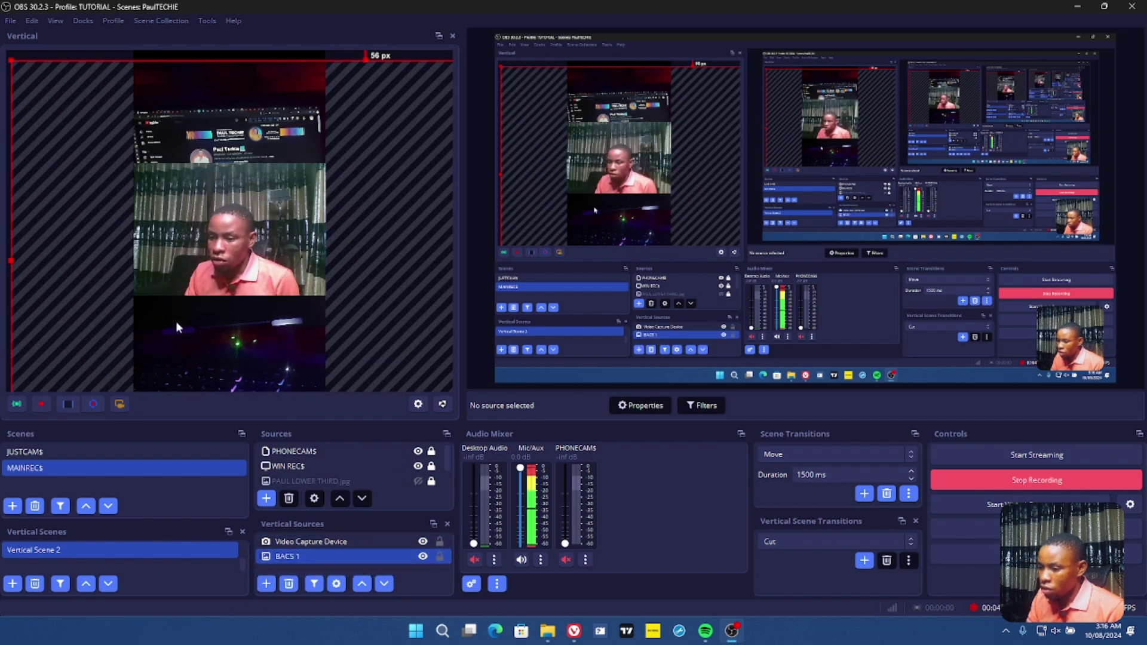
left_click(358, 541)
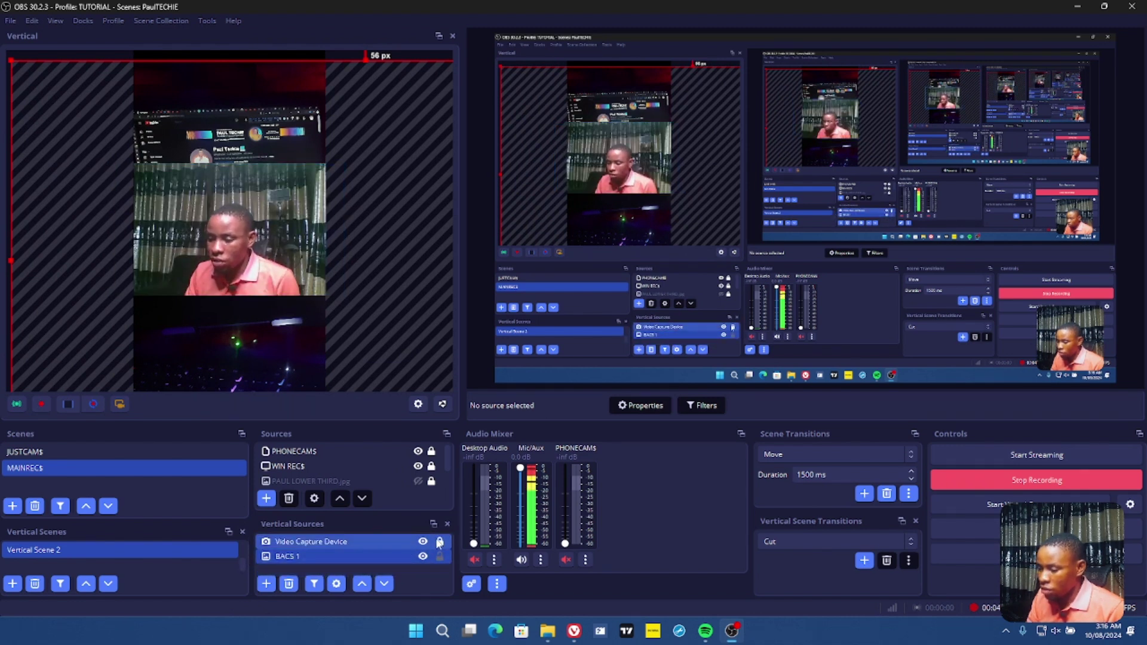
left_click(439, 556)
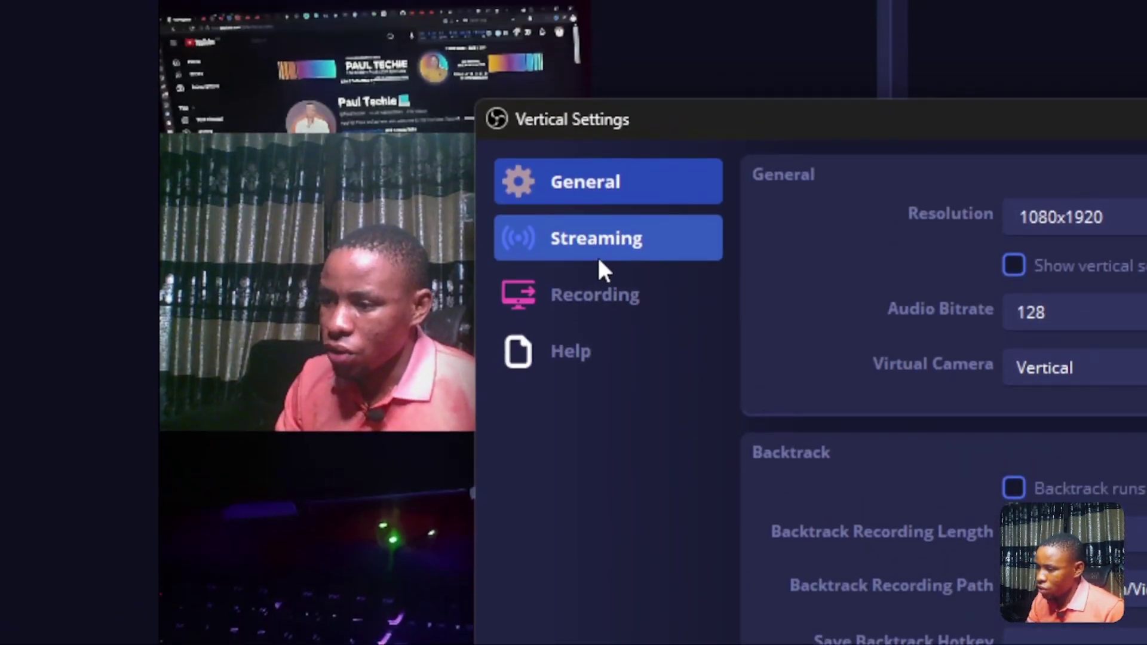
Open the Vertical streaming settings and review the INSTAGRAM destination's name, stream key and server.
left_click(600, 261)
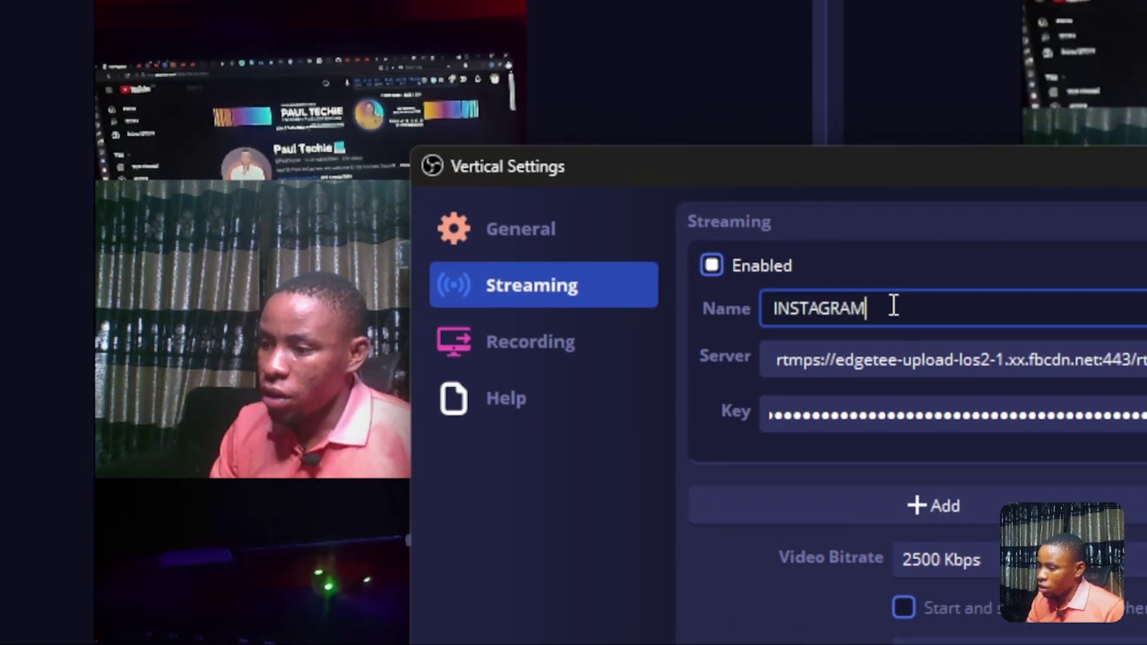
left_click_drag(955, 306, 786, 308)
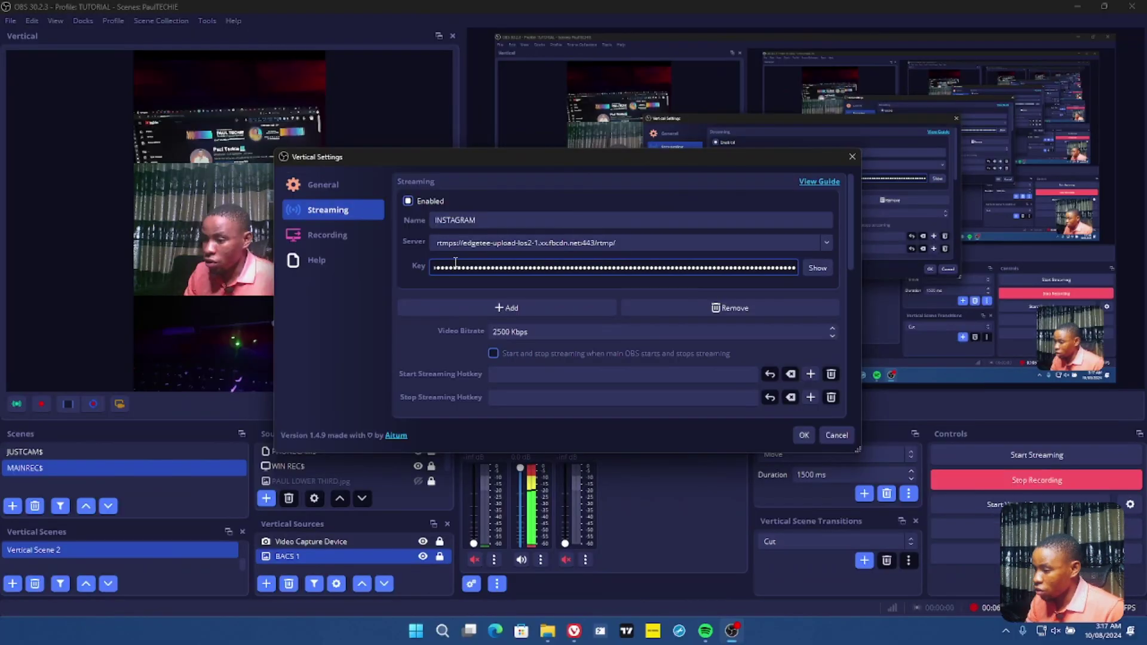
double_click(455, 263)
left_click(463, 242)
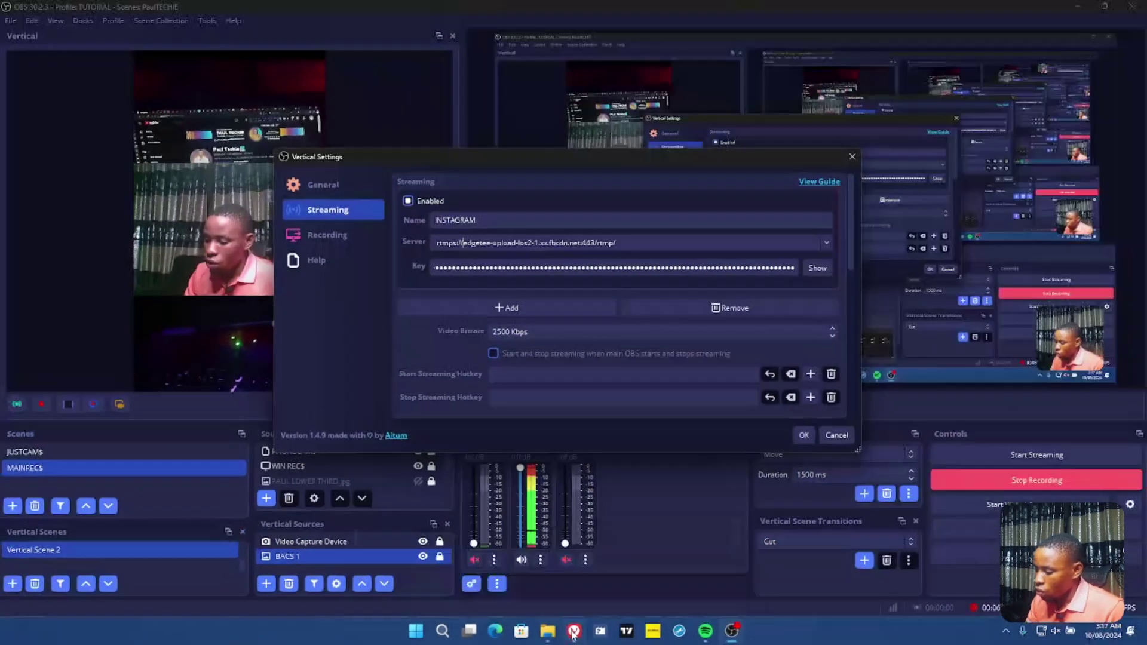
Load YouTube in a new browser tab.
left_click(950, 615)
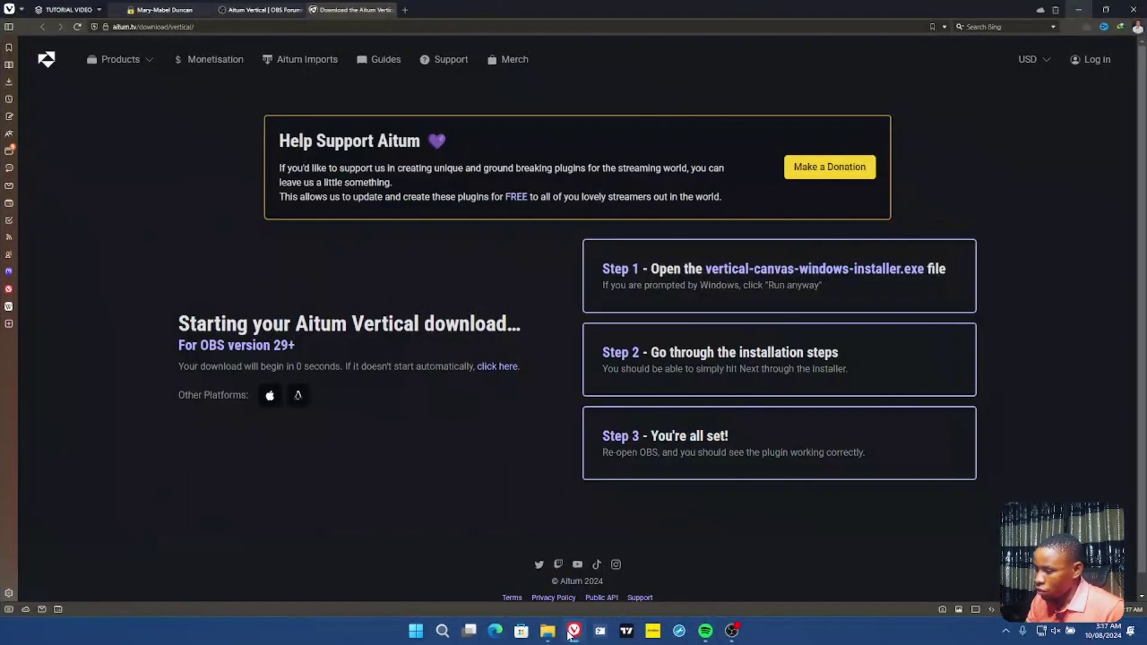
left_click(406, 9)
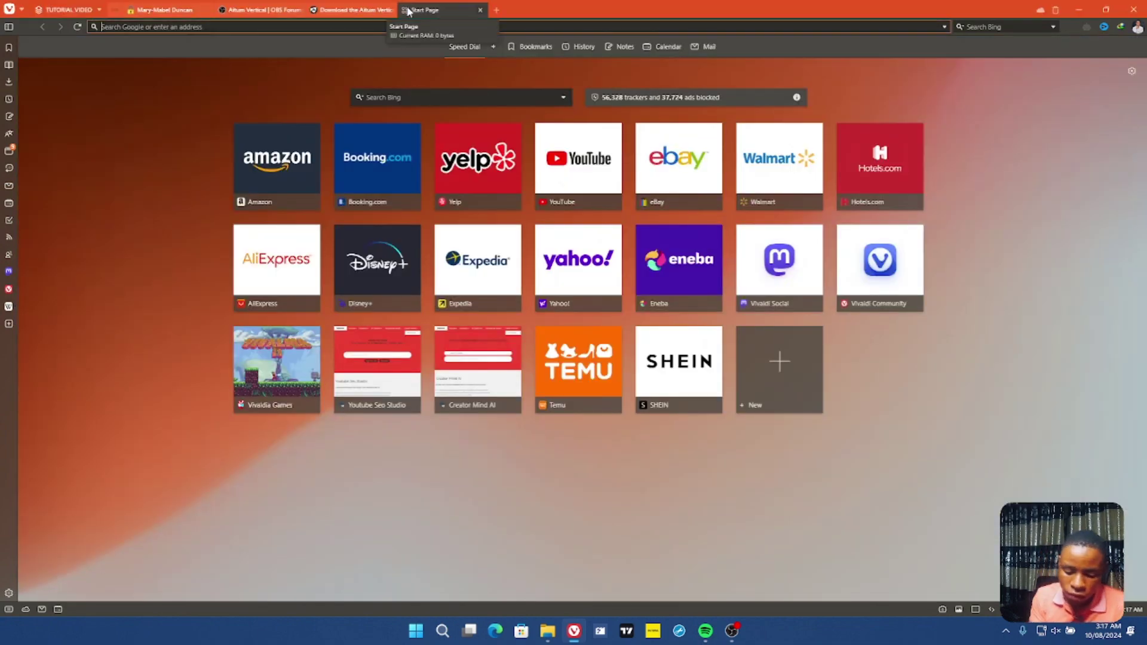
type("face")
key("BackSpace")
key("BackSpace")
key("BackSpace")
key("BackSpace")
key("BackSpace")
type("youtube")
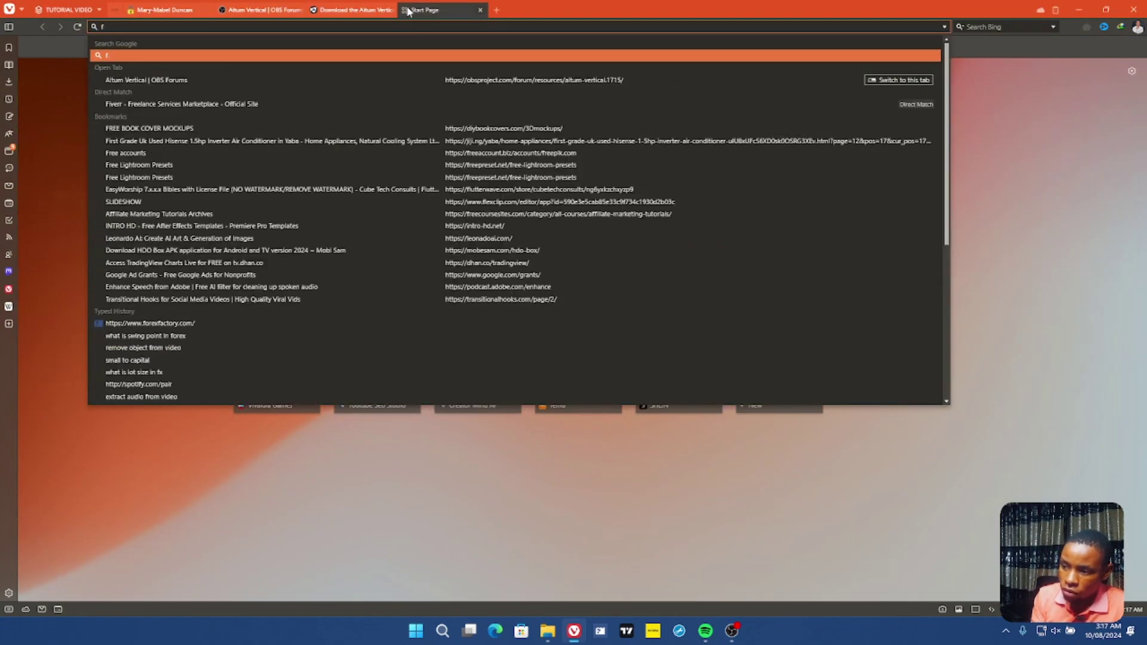
key("Return")
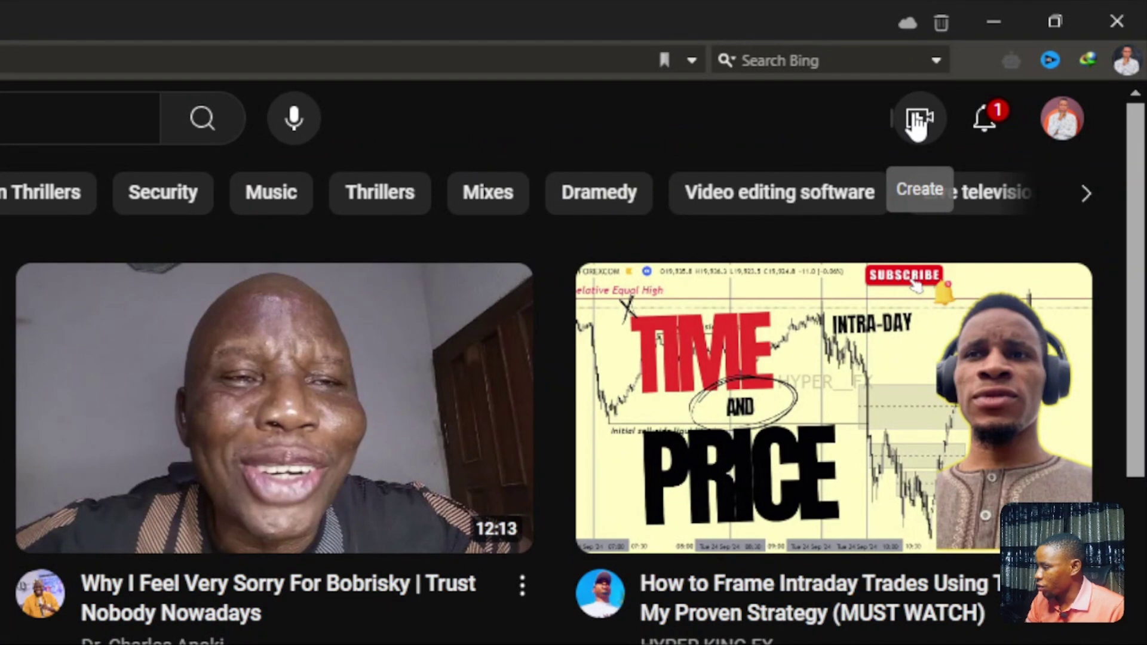
Set up a YouTube live stream through Create > Go live to get its stream URL.
left_click(918, 119)
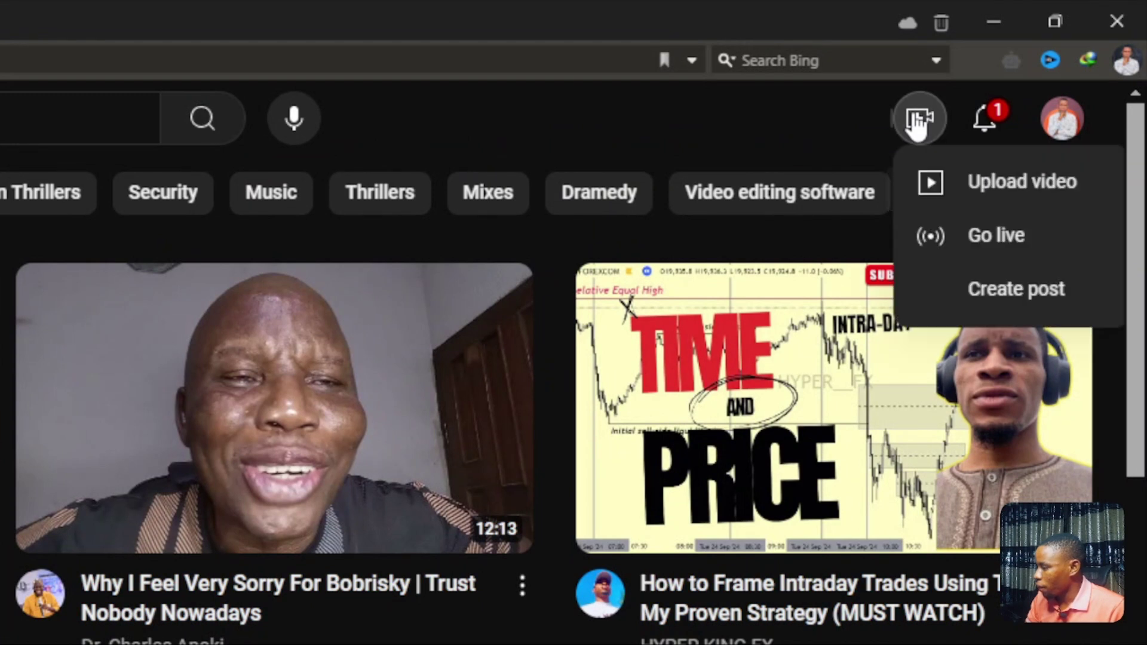
left_click(979, 235)
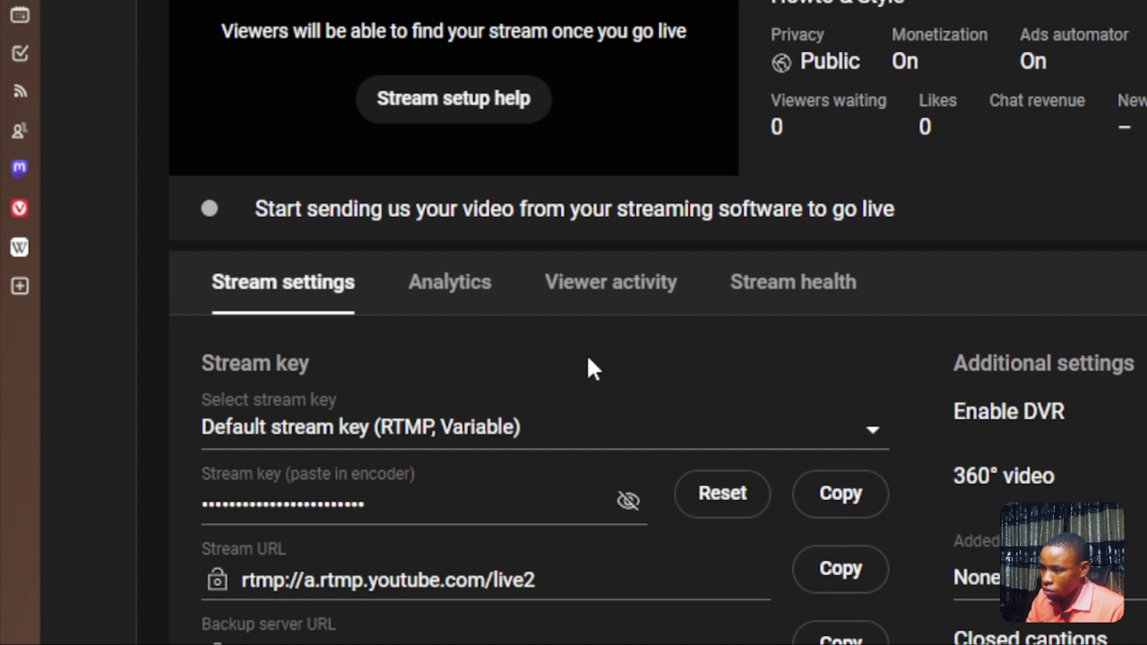
scroll(586, 353, "down", 2)
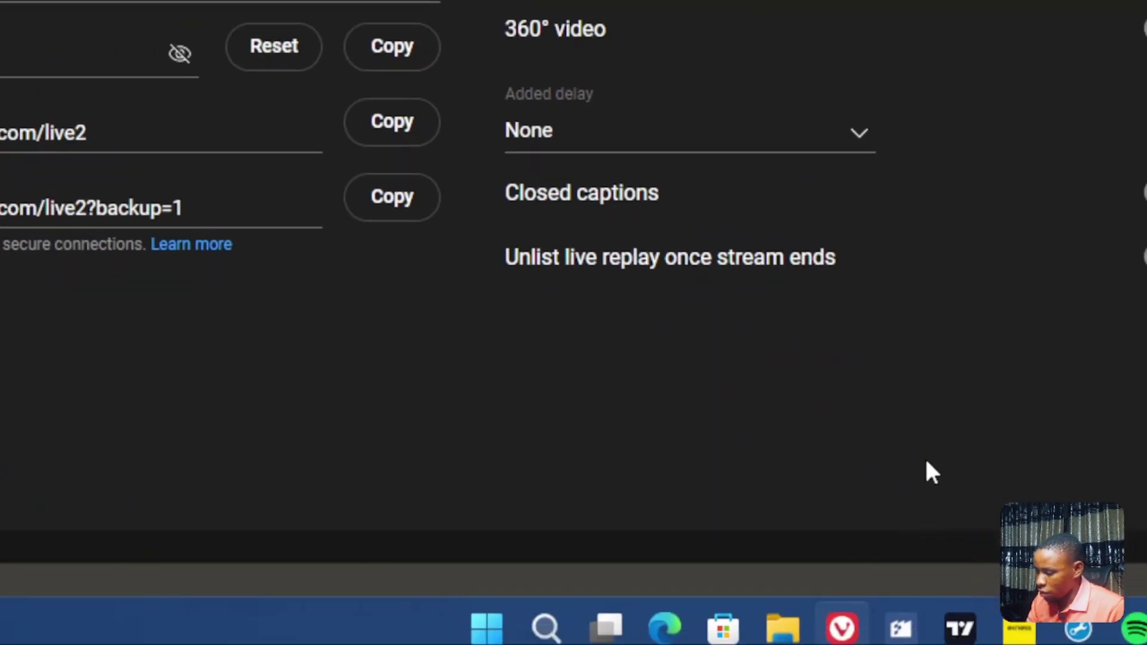
left_click(899, 617)
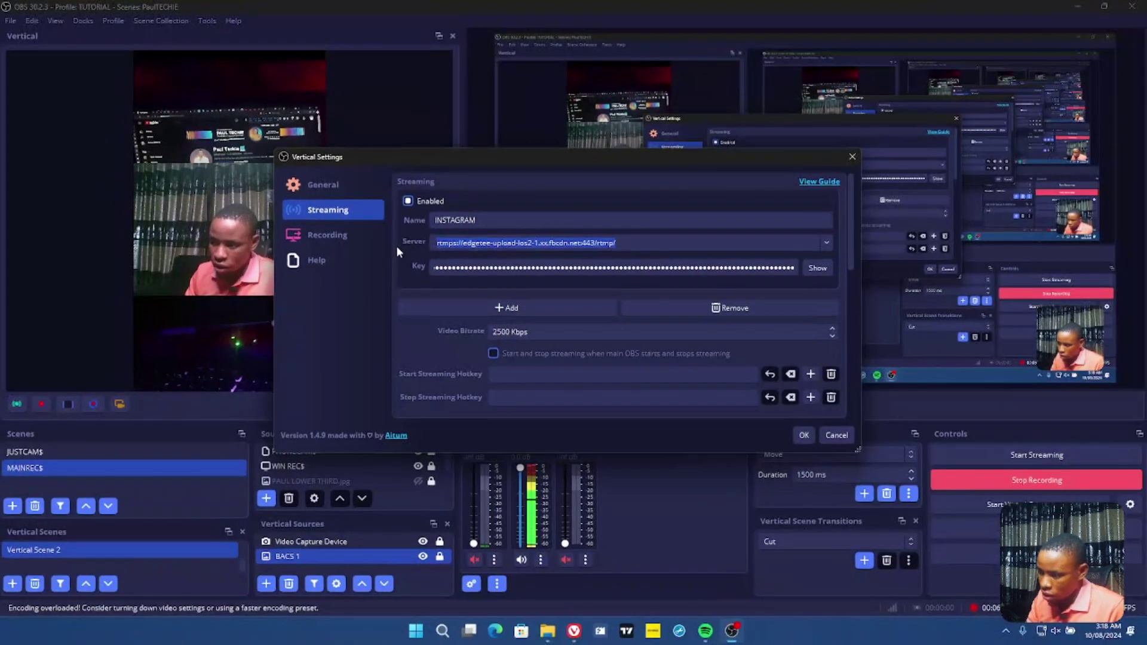
Paste rtmp://a.rtmp.youtube.com/live2 as the server and replace the vertical key with YouTube's stream key.
type("rtmp://a.rtmp.youtube.com/live2")
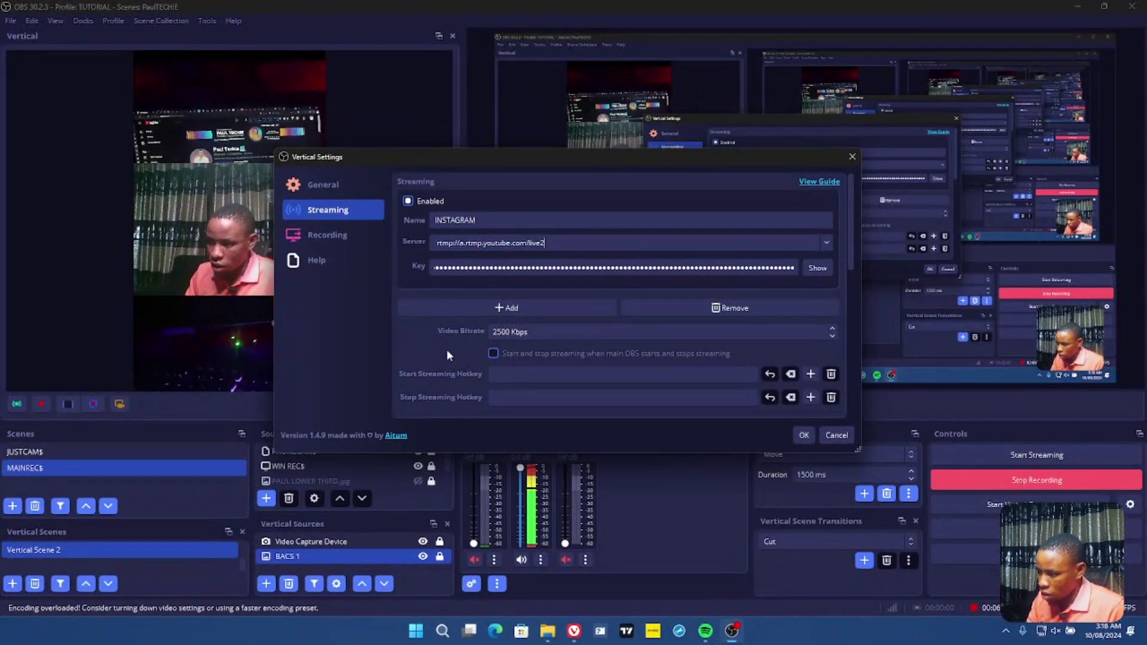
left_click(576, 632)
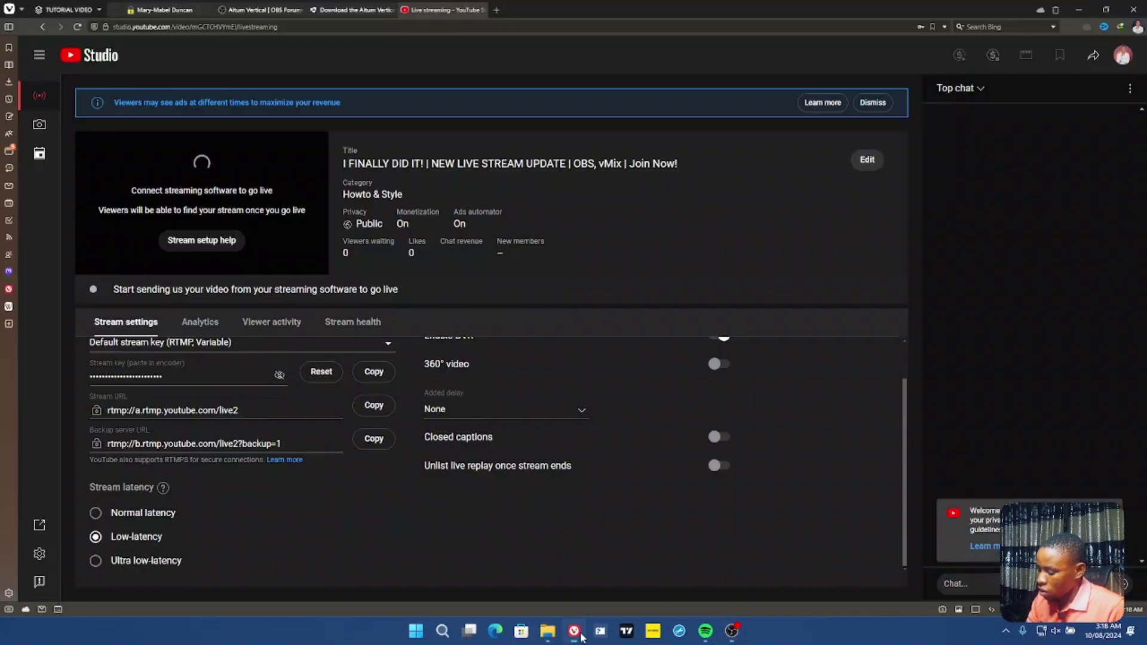
left_click(372, 379)
scroll(209, 409, "up", 1)
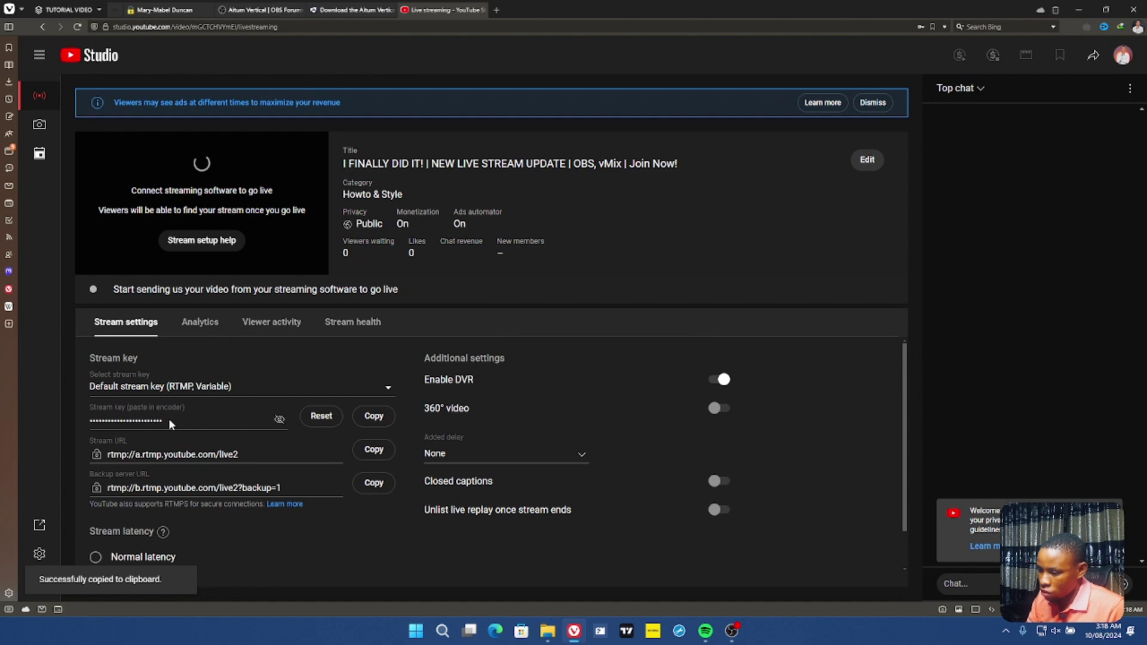
left_click(728, 630)
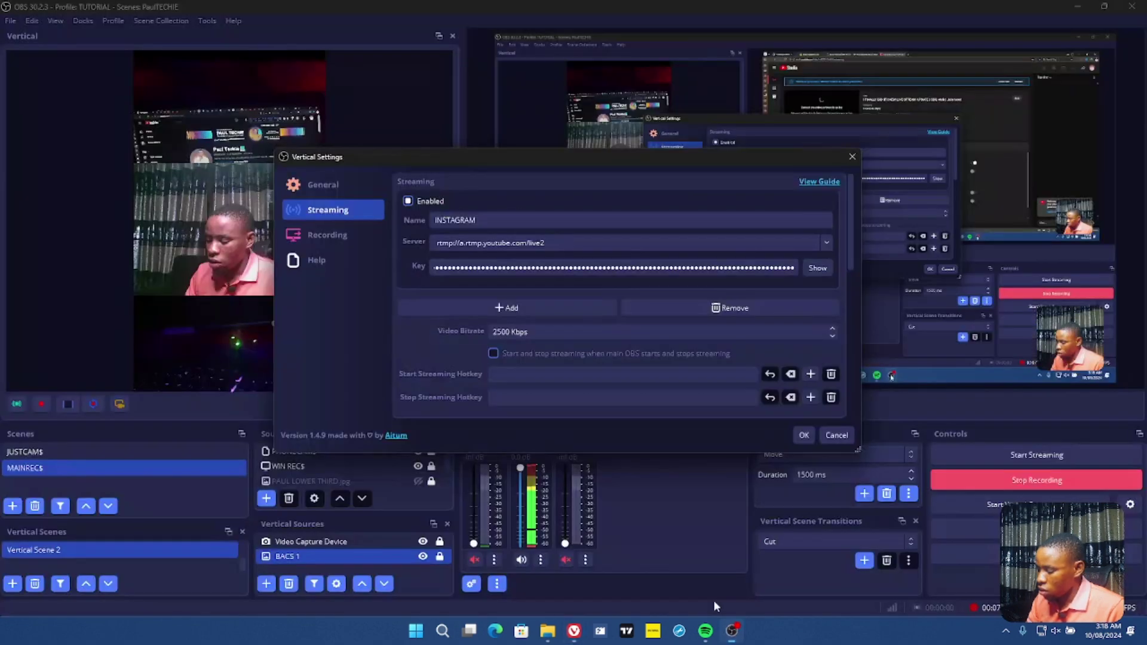
left_click(541, 267)
key("ctrl+a")
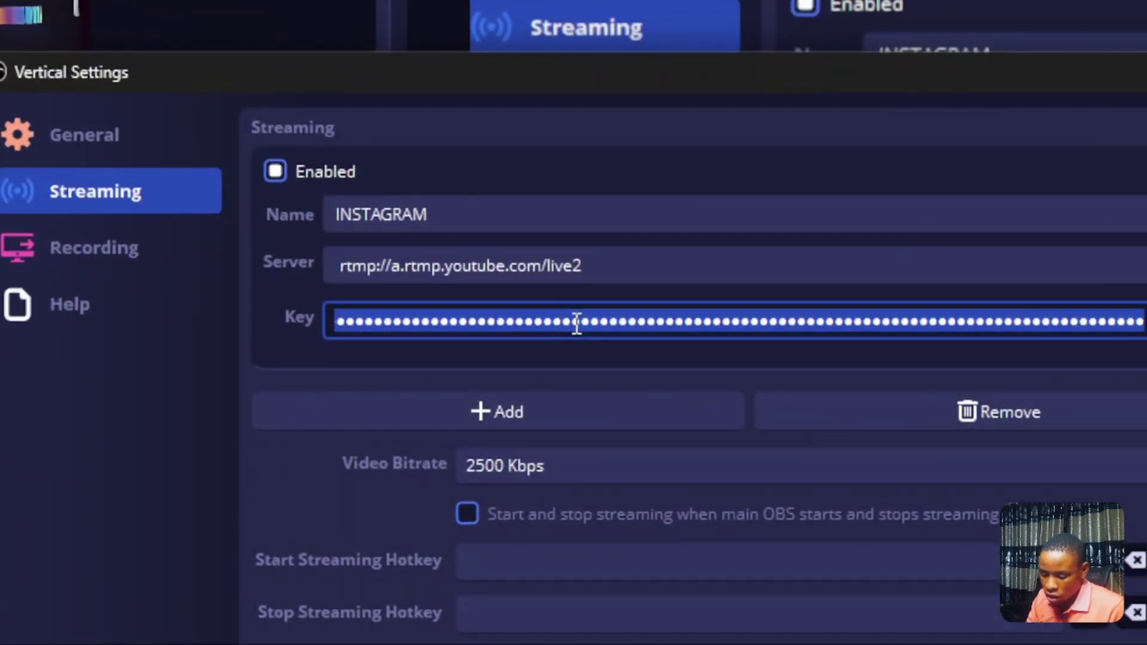
key("ctrl+v")
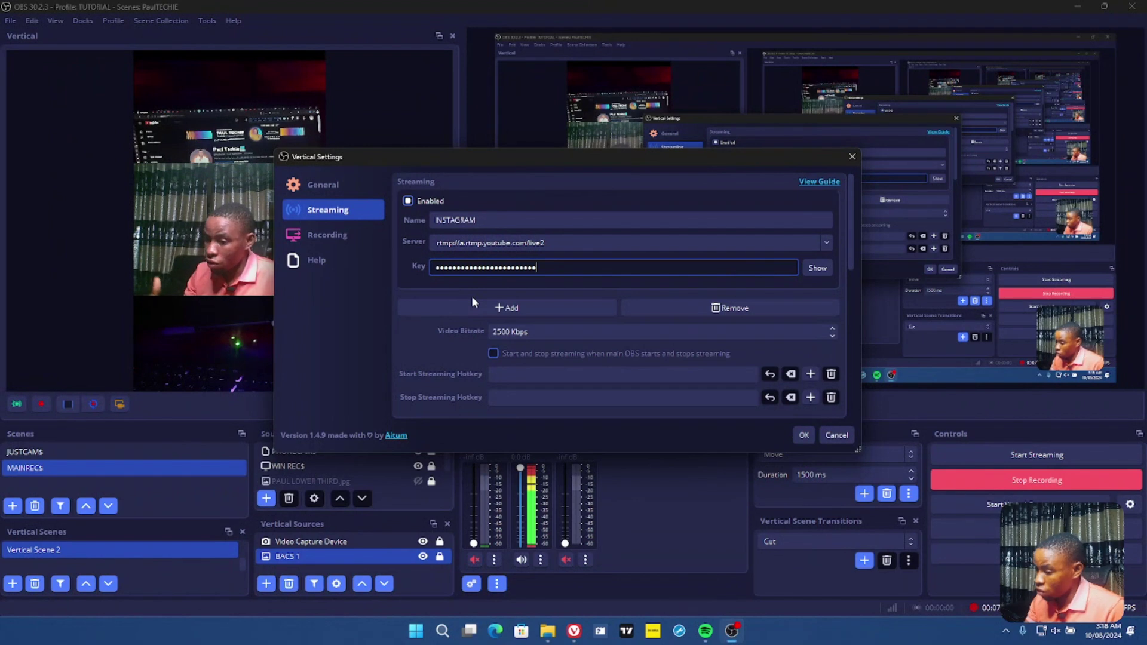
Check the vertical Recording settings, then scroll the Streaming settings down to Advanced.
left_click(341, 239)
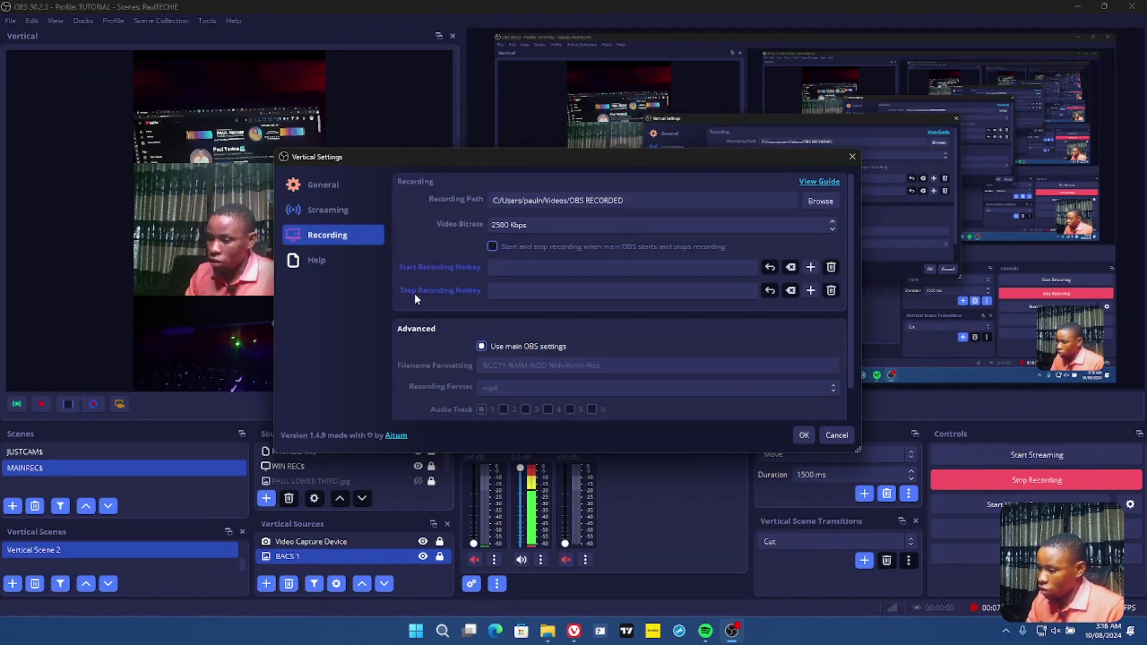
left_click(331, 213)
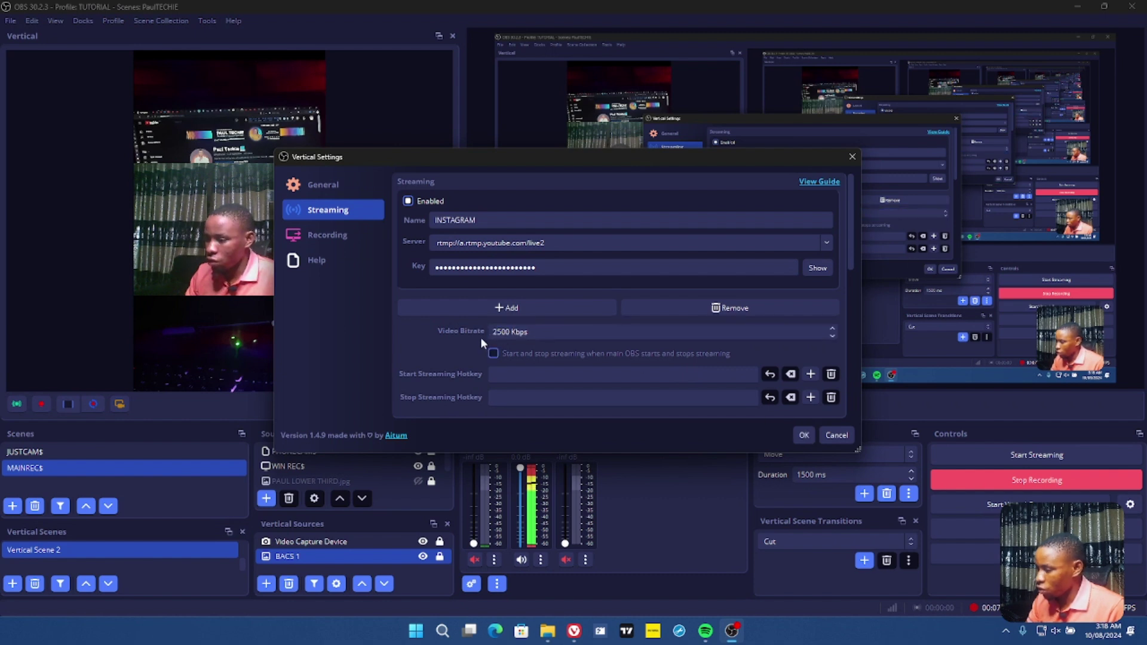
scroll(574, 338, "down", 1)
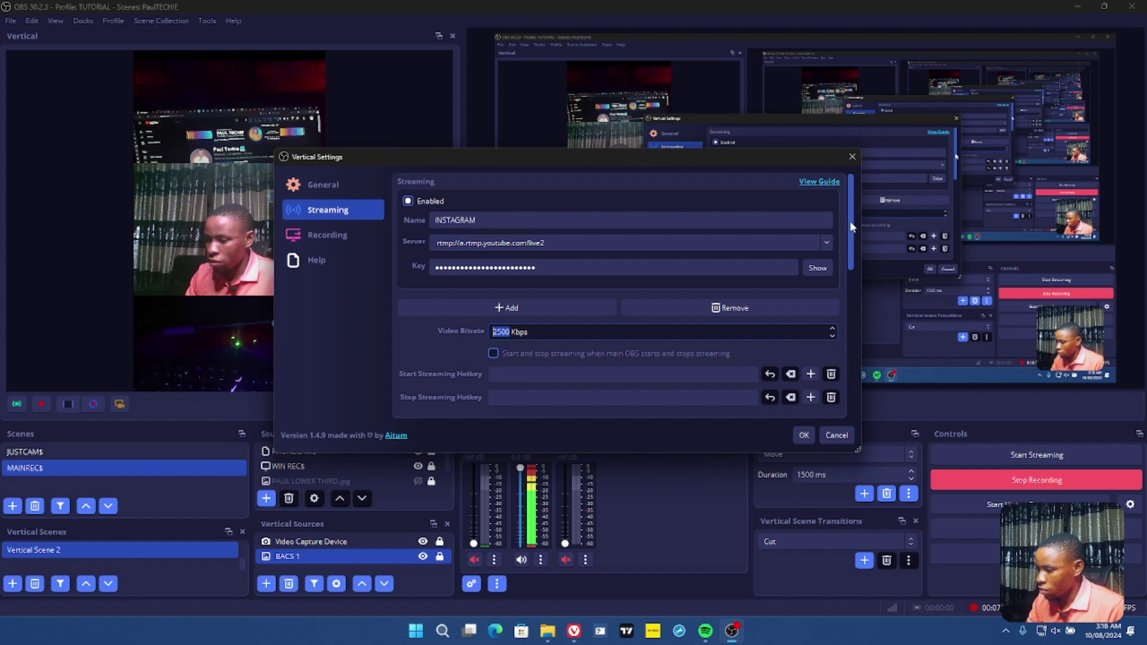
left_click_drag(852, 226, 853, 257)
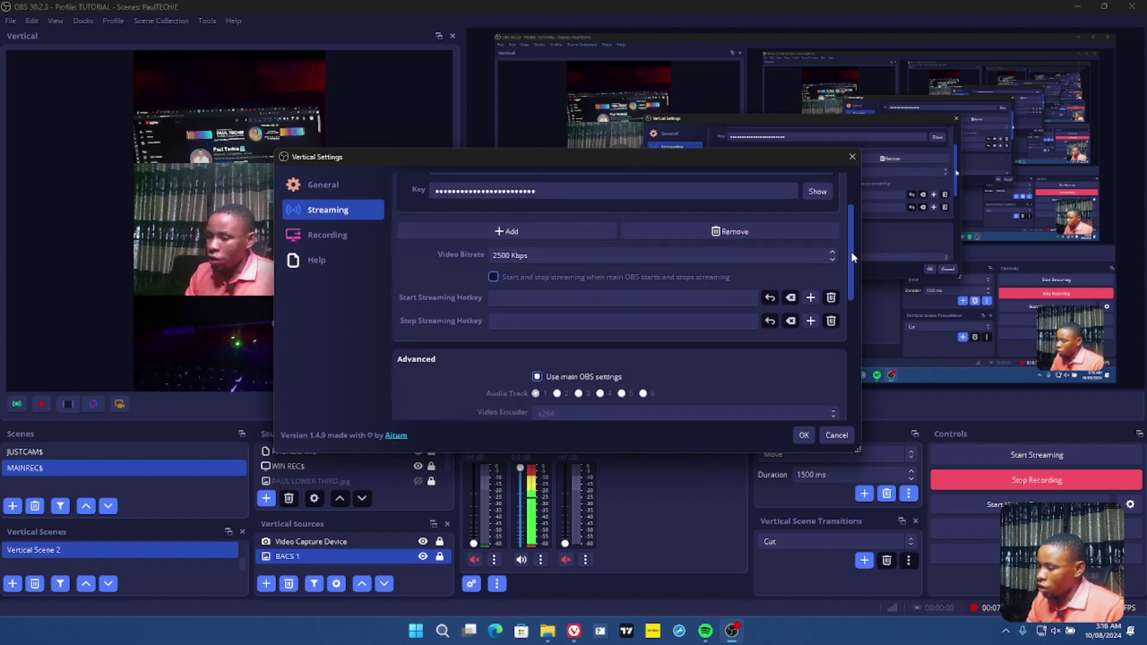
left_click(672, 302)
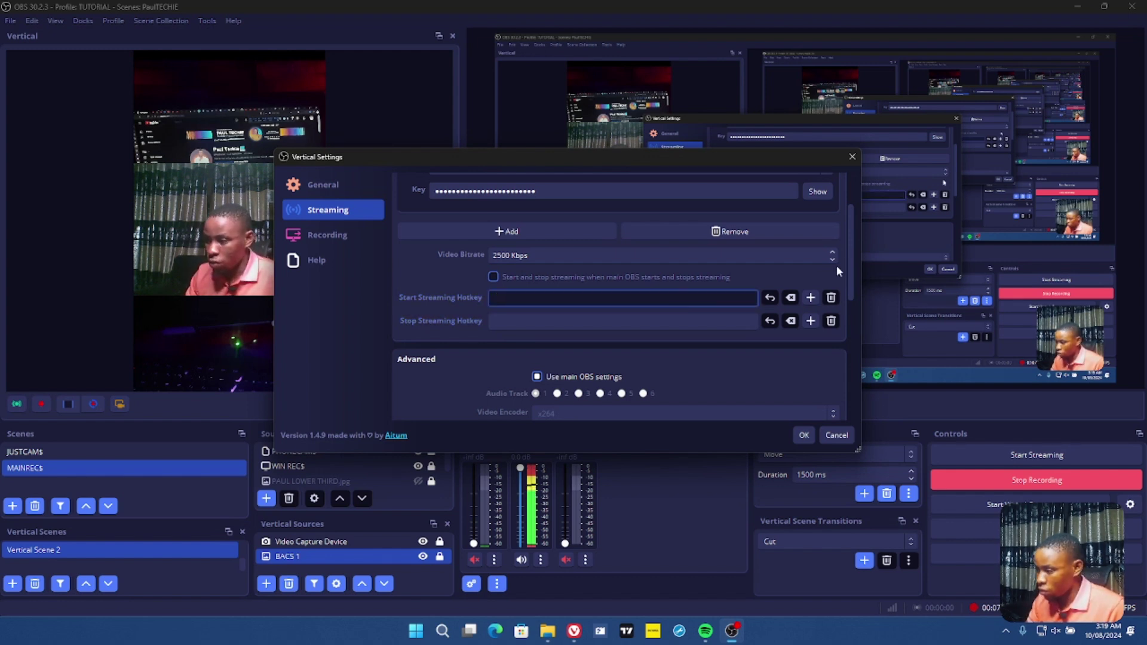
left_click_drag(852, 258, 852, 312)
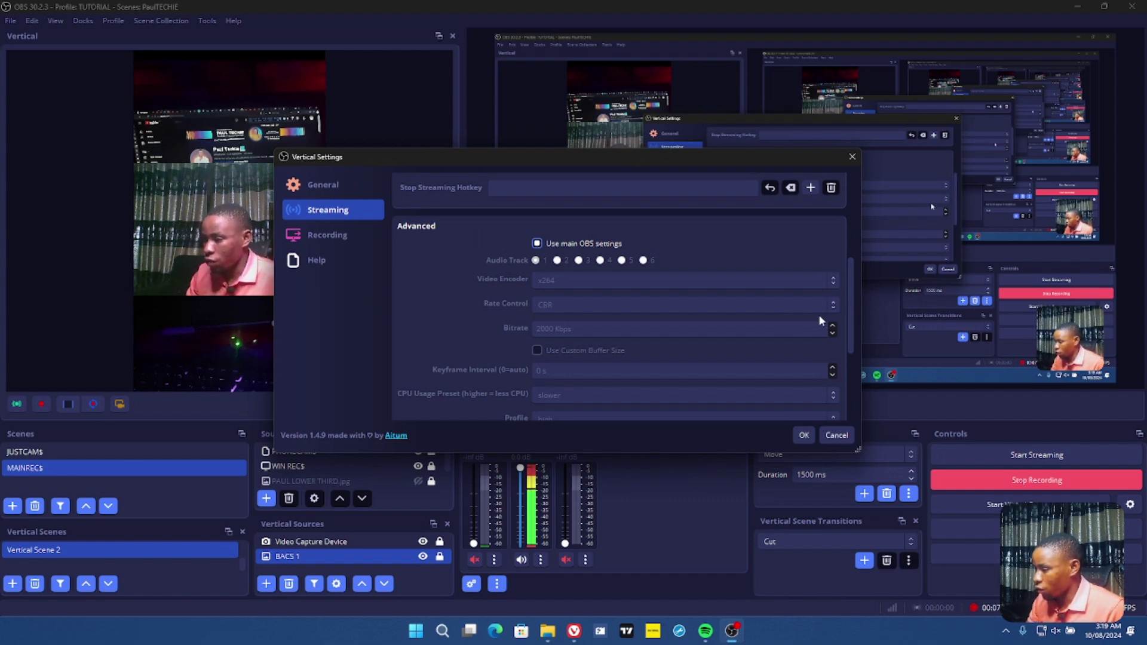
mouse_move(853, 325)
left_mouse_down()
mouse_move(864, 237)
mouse_move(842, 329)
left_mouse_up()
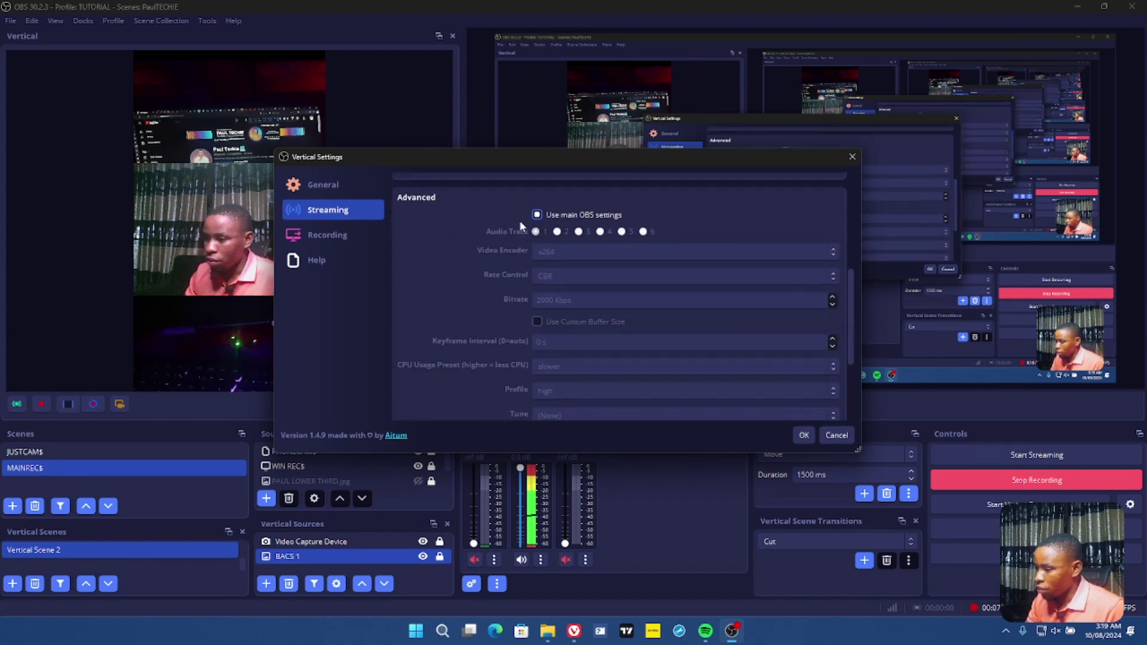
Leave 'Use main OBS settings' enabled and save the vertical settings with OK.
left_click(537, 215)
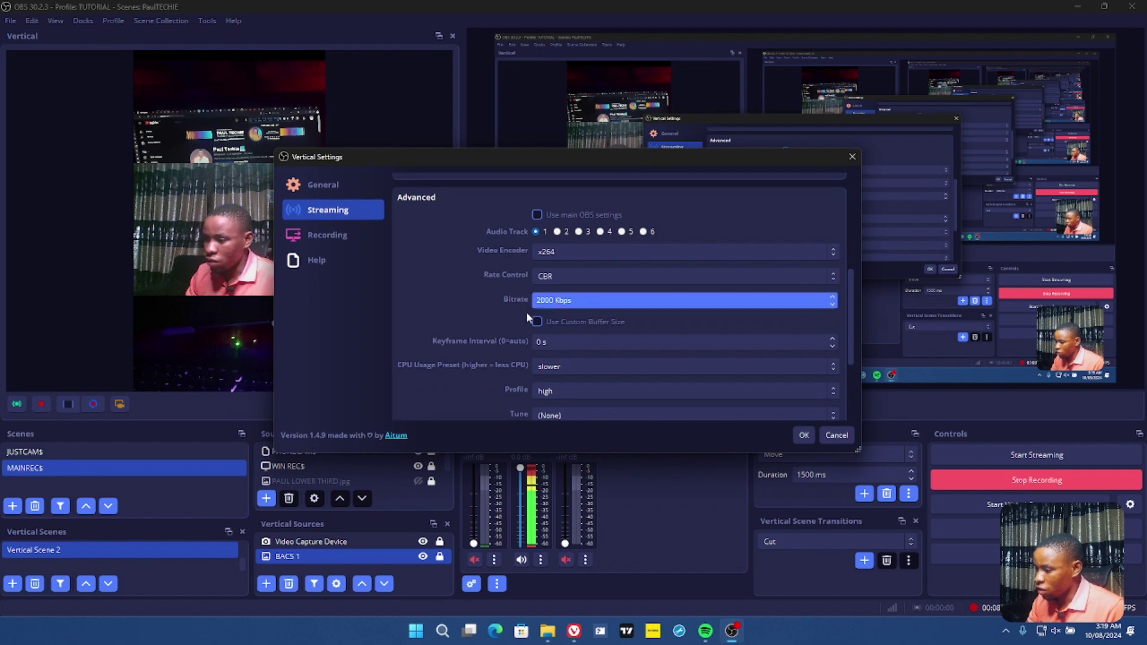
left_click(536, 215)
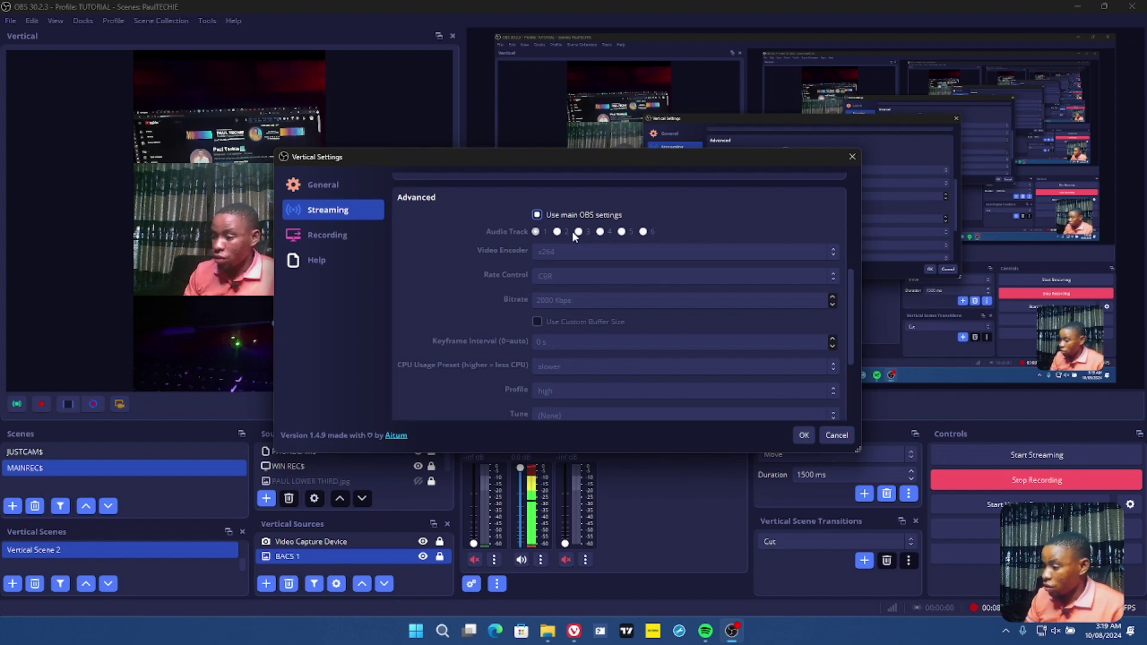
left_click(804, 436)
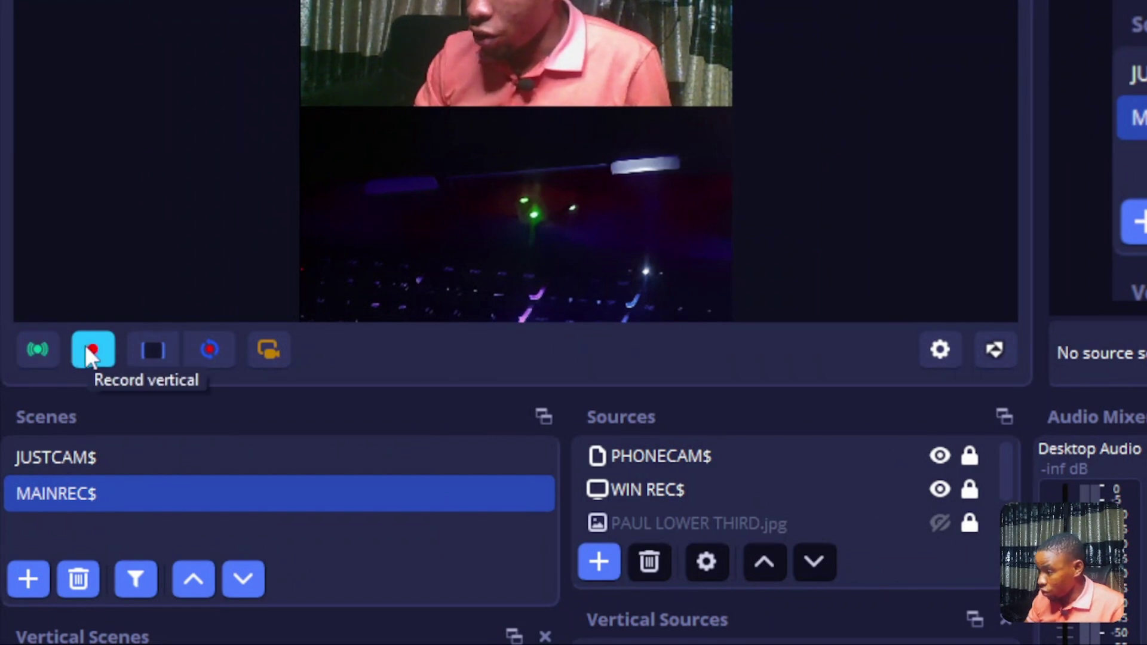
Start streaming the vertical scene with the Stream vertical button.
left_click(33, 351)
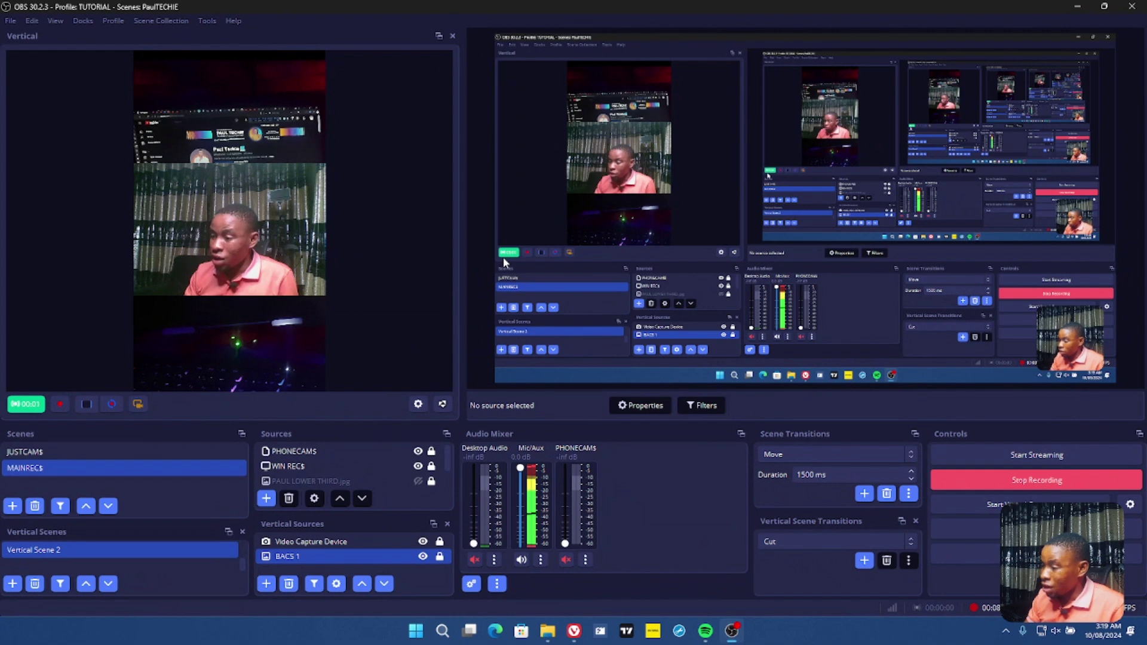
Bring YouTube Studio's live page back up in the browser to watch the stream arrive.
left_click(574, 631)
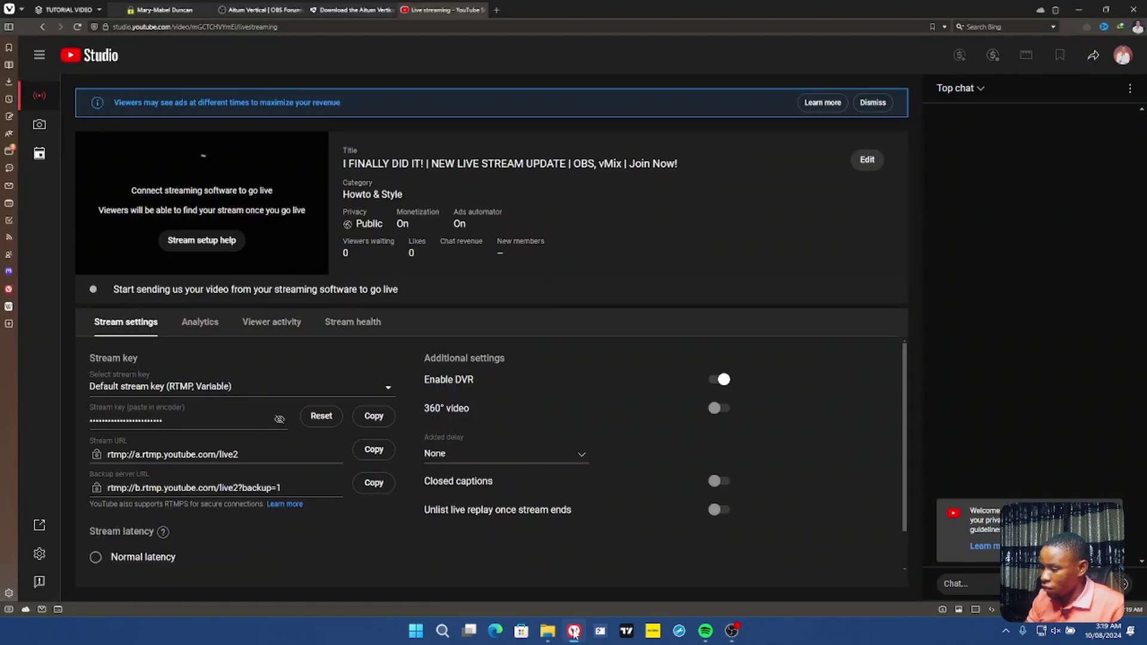